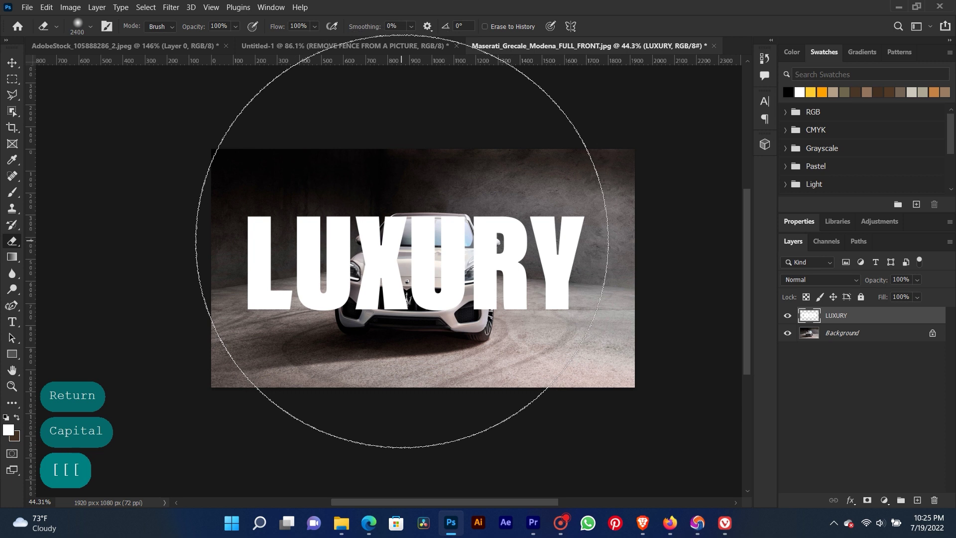
# - Shrink the eraser to 300 px and try erasing the part of the LUXURY text covering the car
pyautogui.press('[')
pyautogui.press('[')
pyautogui.press('[')
pyautogui.press('[')
pyautogui.press('[')
pyautogui.press('[')
pyautogui.press('[')
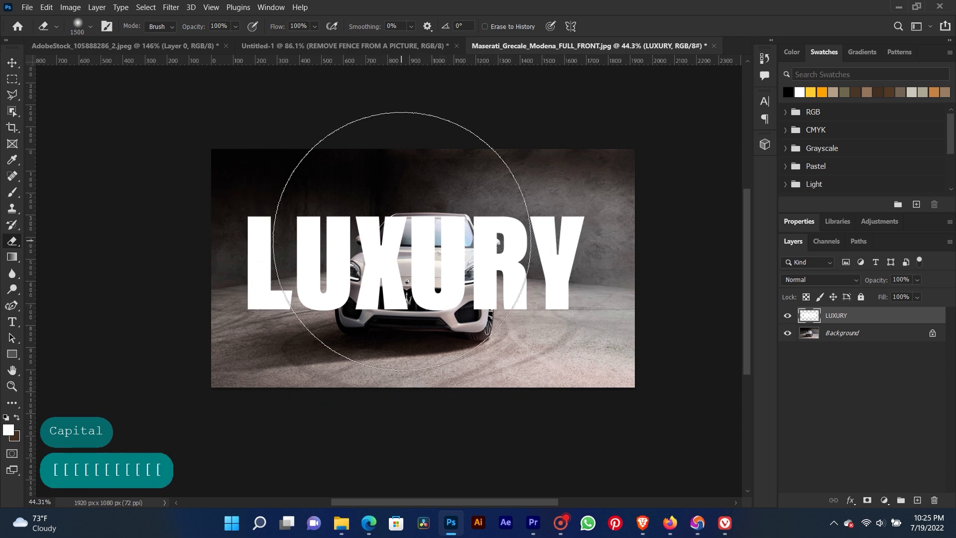
pyautogui.press('[')
pyautogui.press('[')
pyautogui.press('[')
pyautogui.press('[')
pyautogui.press('[')
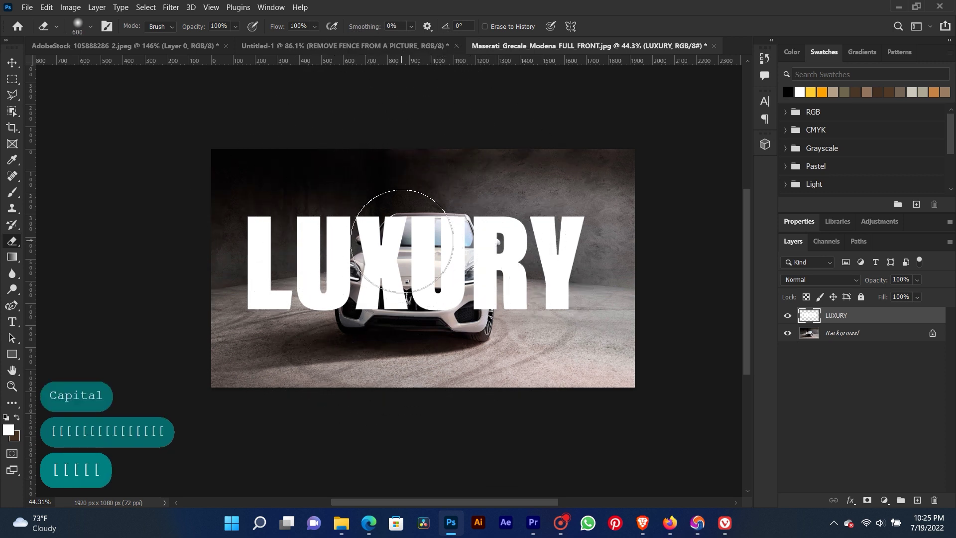
pyautogui.click(413, 237)
pyautogui.moveTo(413, 237); pyautogui.dragTo(413, 258)
pyautogui.hotkey('ctrl', 'z')
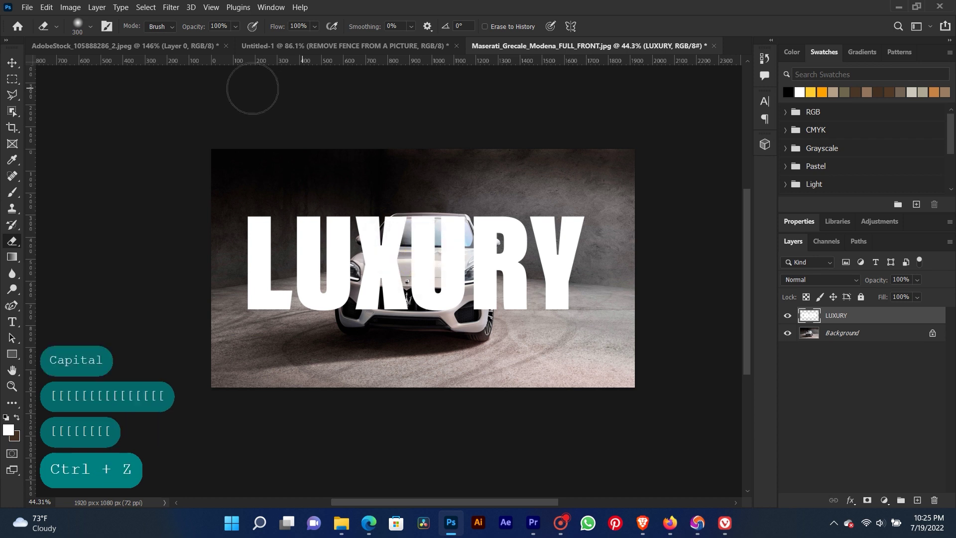
# - Erase the X and second U of LUXURY over the car with a hard round eraser at 200 px
pyautogui.click(91, 27)
pyautogui.click(83, 143)
pyautogui.click(421, 6)
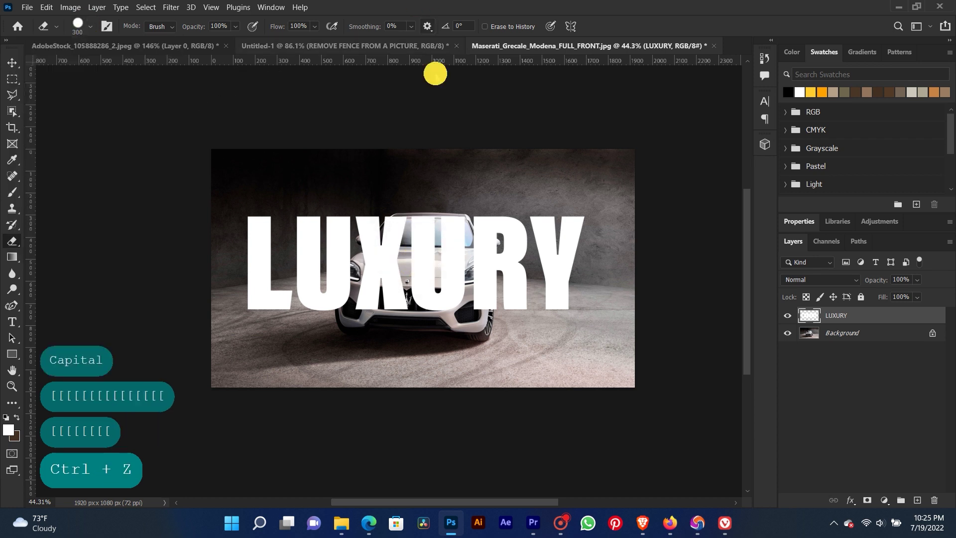
pyautogui.press('[')
pyautogui.press('[')
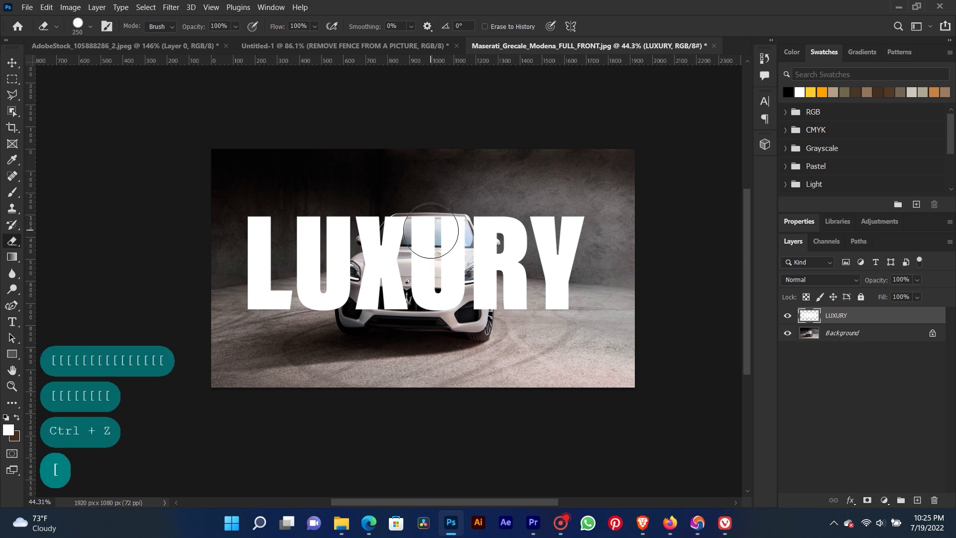
pyautogui.moveTo(427, 231)
pyautogui.mouseDown()
pyautogui.moveTo(437, 258)
pyautogui.moveTo(429, 294)
pyautogui.moveTo(416, 234)
pyautogui.moveTo(399, 275)
pyautogui.moveTo(385, 219)
pyautogui.moveTo(388, 290)
pyautogui.moveTo(417, 293)
pyautogui.moveTo(445, 241)
pyautogui.moveTo(441, 301)
pyautogui.moveTo(397, 307)
pyautogui.moveTo(377, 219)
pyautogui.moveTo(390, 309)
pyautogui.mouseUp()
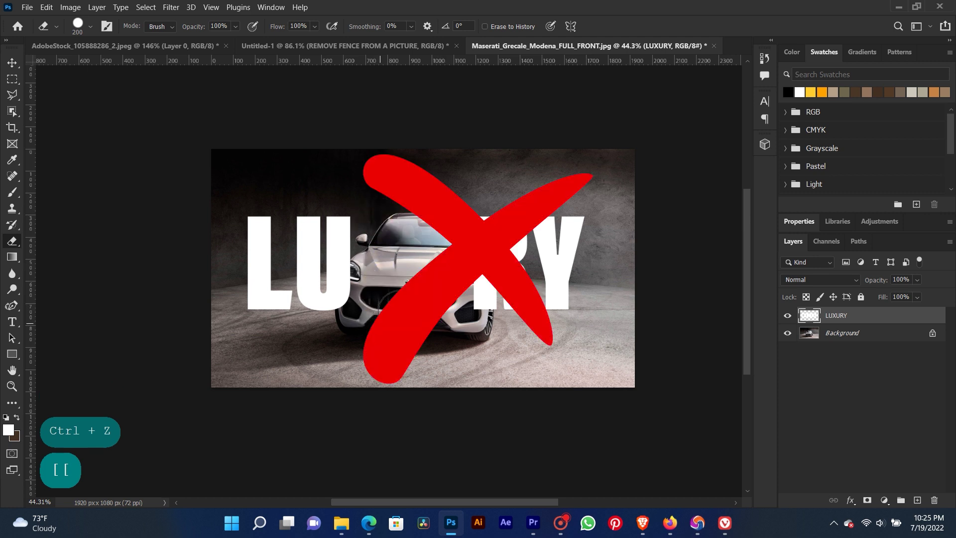
# - Select the whole car automatically with Select Subject
pyautogui.click(12, 62)
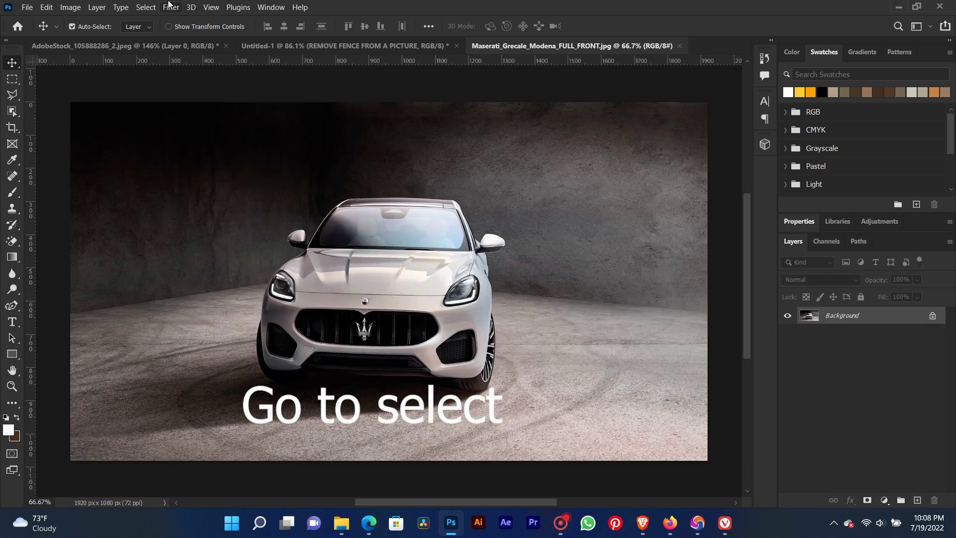
pyautogui.click(146, 7)
pyautogui.click(204, 142)
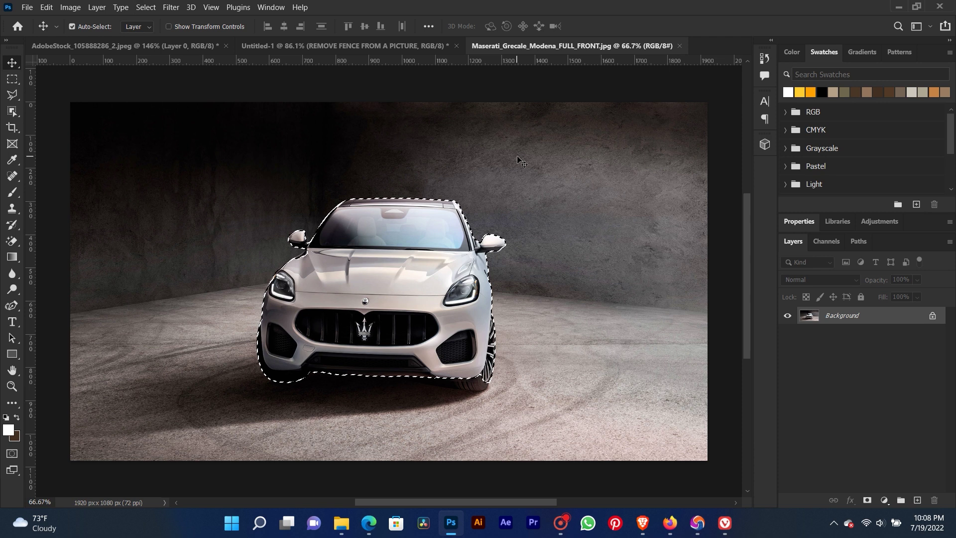
# - Add the missing lower tire of the front wheel with visible rim to the selection, using the Polygonal Lasso
pyautogui.scroll(8, 421, 348)
pyautogui.scroll(3, 520, 394)
pyautogui.press('space')
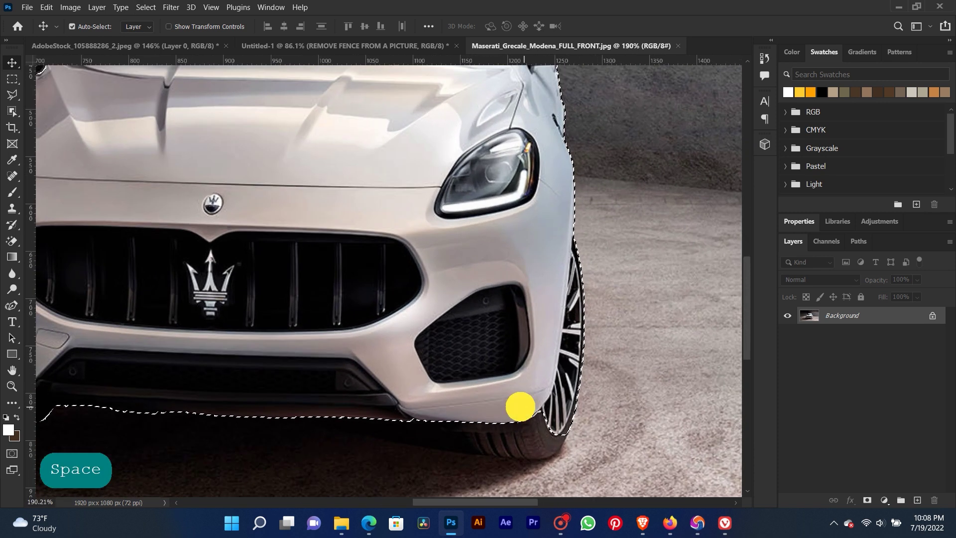
pyautogui.moveTo(521, 407); pyautogui.dragTo(495, 237)
pyautogui.scroll(2, 501, 244)
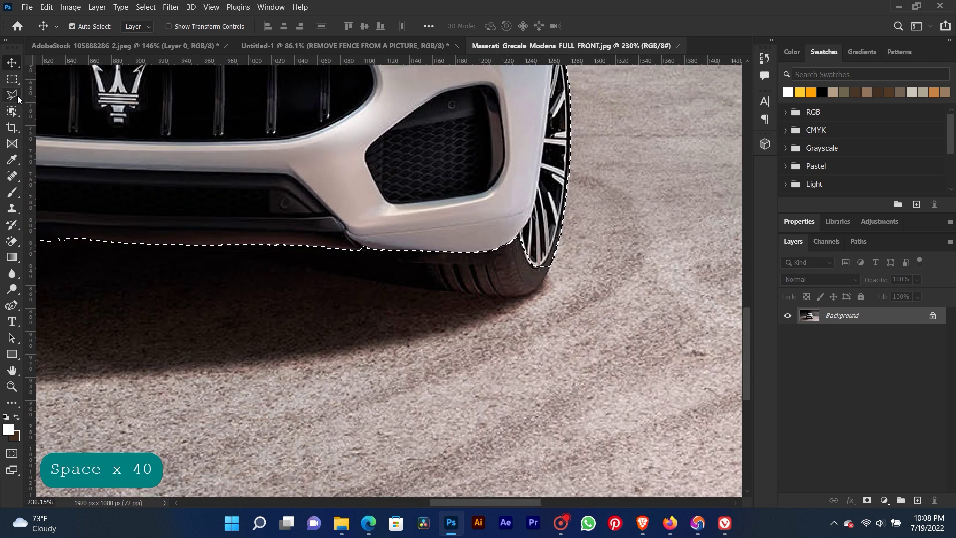
pyautogui.click(13, 95)
pyautogui.scroll(4, 557, 276)
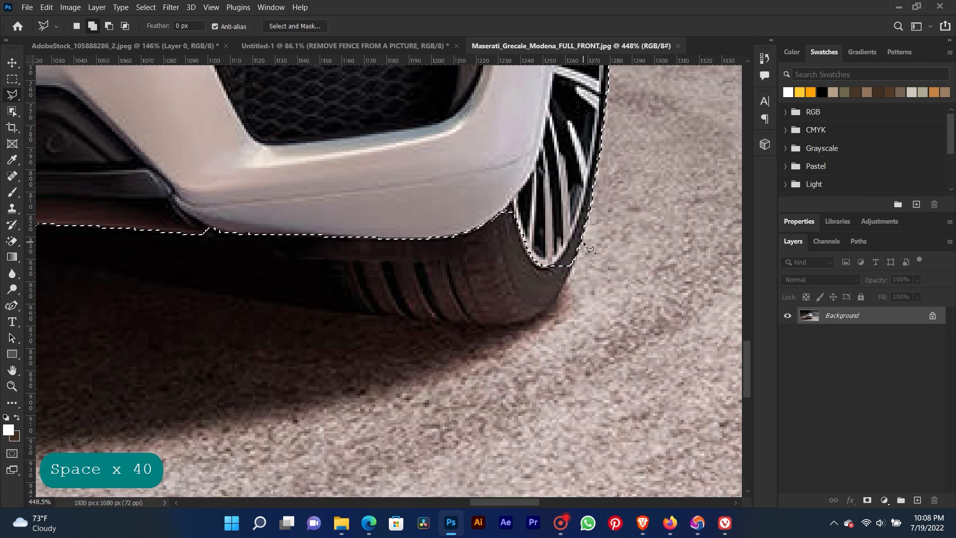
pyautogui.click(568, 276)
pyautogui.click(533, 319)
pyautogui.click(503, 325)
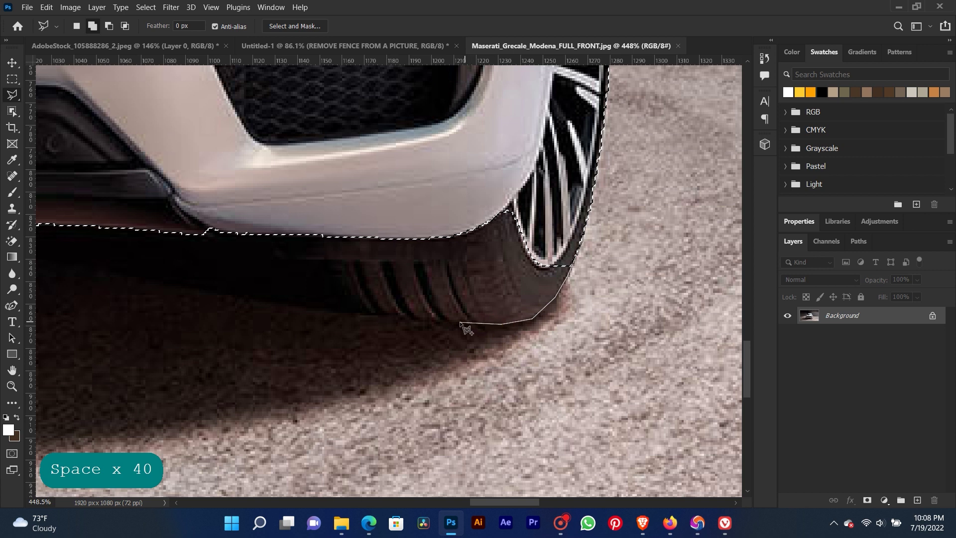
pyautogui.click(423, 320)
pyautogui.click(393, 317)
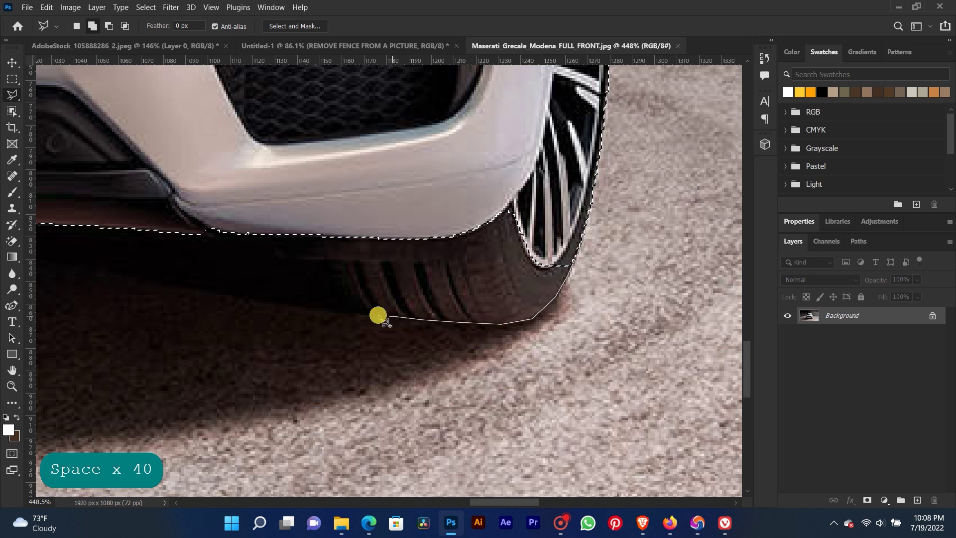
pyautogui.click(364, 312)
pyautogui.click(353, 306)
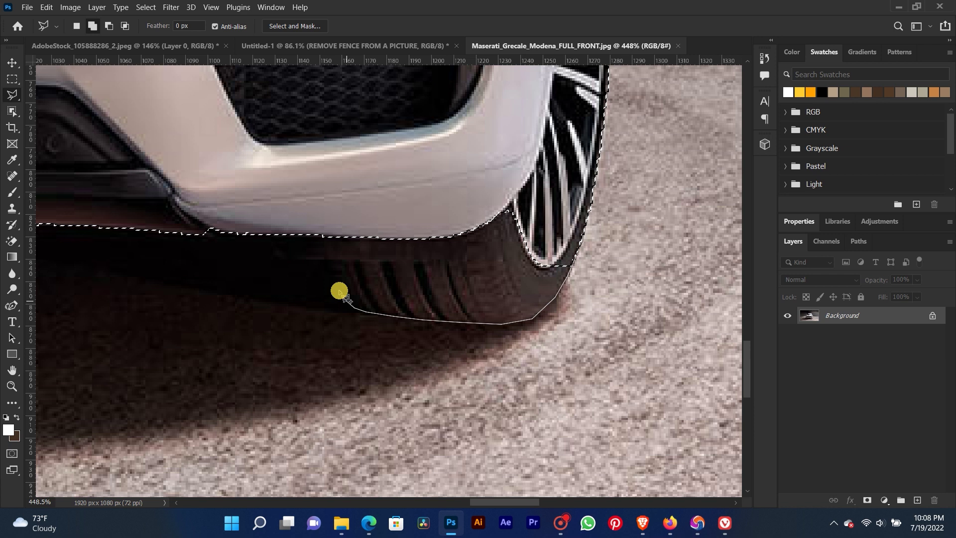
pyautogui.click(330, 260)
pyautogui.click(281, 259)
pyautogui.click(265, 238)
pyautogui.click(269, 224)
pyautogui.click(430, 220)
pyautogui.click(533, 194)
pyautogui.click(574, 266)
# - Add the small notch along the bumper's lower edge beside the tire to the selection
pyautogui.click(265, 237)
pyautogui.click(186, 234)
pyautogui.click(219, 200)
pyautogui.click(271, 208)
# - Add the missed fender edge, from the mirror base down past the headlight to the wheel, to the selection with the Polygonal Lasso
pyautogui.moveTo(175, 254); pyautogui.dragTo(680, 252)
pyautogui.moveTo(423, 299); pyautogui.dragTo(345, 359)
pyautogui.scroll(-5, 408, 351)
pyautogui.moveTo(533, 251); pyautogui.dragTo(371, 360)
pyautogui.scroll(5, 433, 260)
pyautogui.moveTo(334, 228); pyautogui.dragTo(483, 347)
pyautogui.scroll(6, 149, 399)
pyautogui.moveTo(267, 373); pyautogui.dragTo(497, 265)
pyautogui.scroll(4, 394, 215)
pyautogui.click(387, 211)
pyautogui.click(380, 225)
pyautogui.click(306, 277)
pyautogui.click(227, 325)
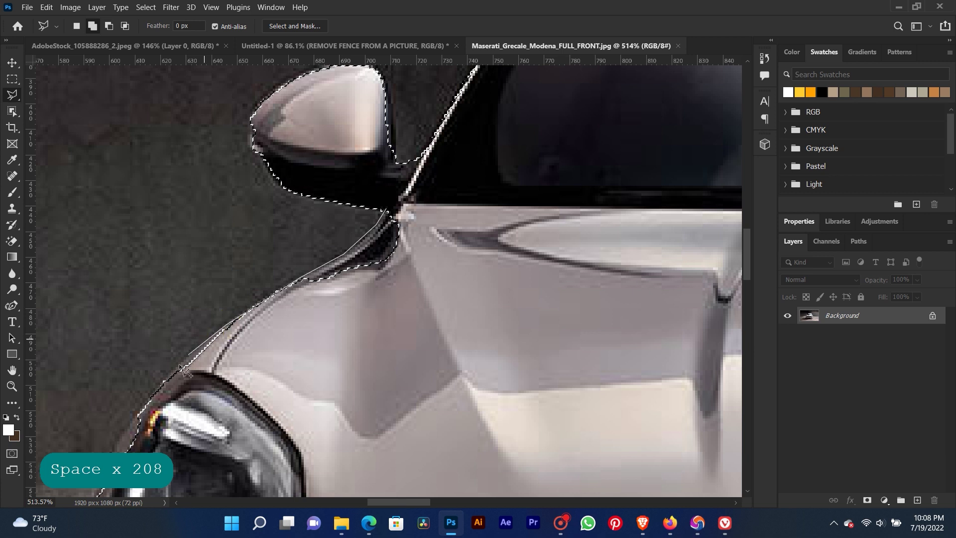
pyautogui.click(170, 372)
pyautogui.click(126, 427)
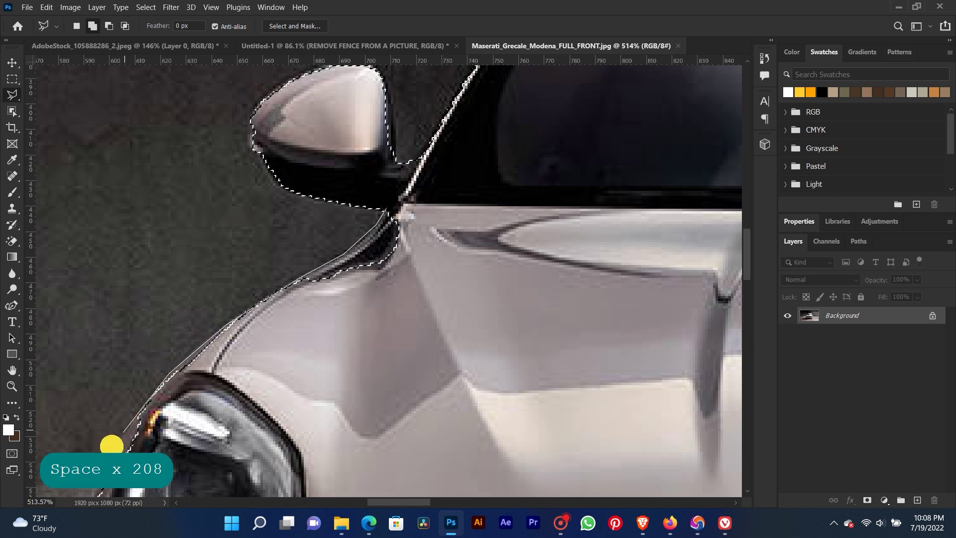
pyautogui.scroll(-5, 125, 427)
pyautogui.click(98, 280)
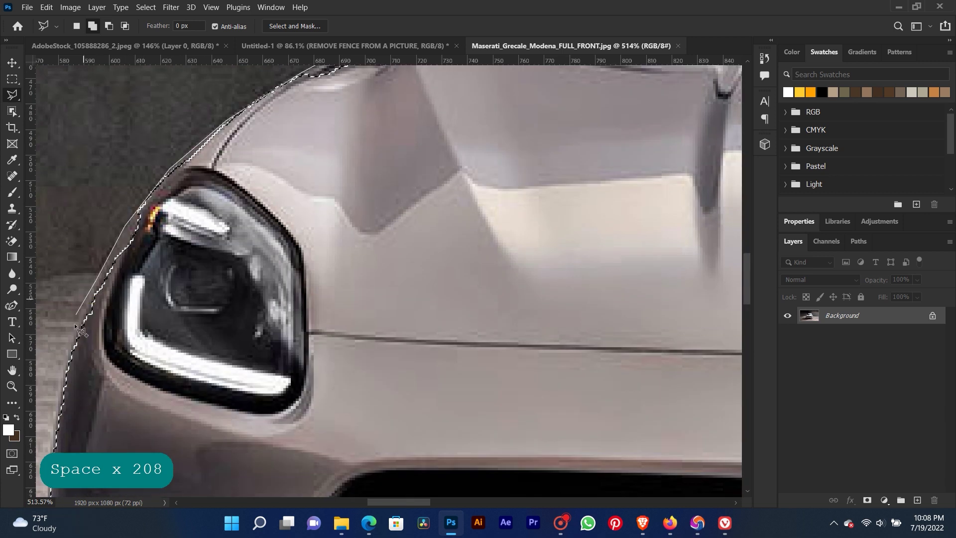
pyautogui.click(75, 335)
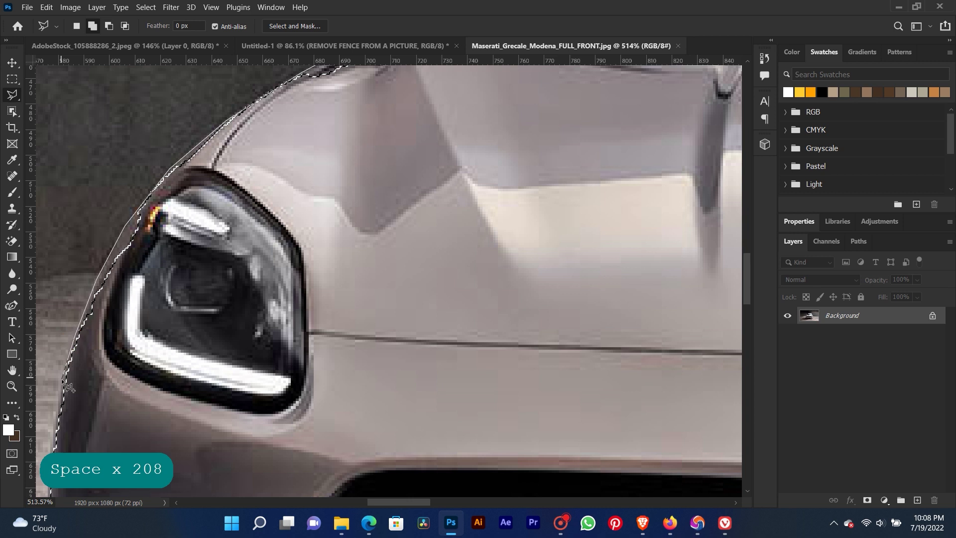
pyautogui.click(54, 434)
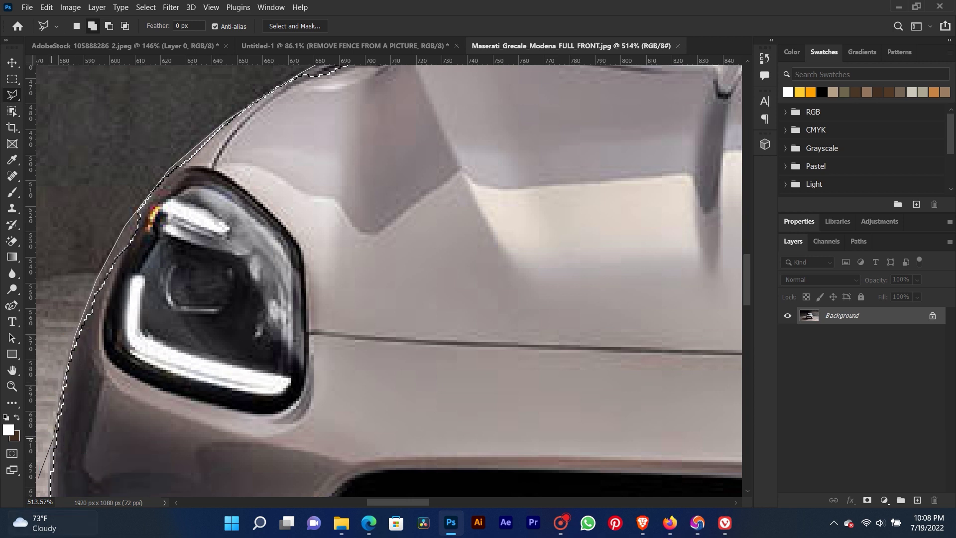
pyautogui.moveTo(39, 480); pyautogui.dragTo(111, 350)
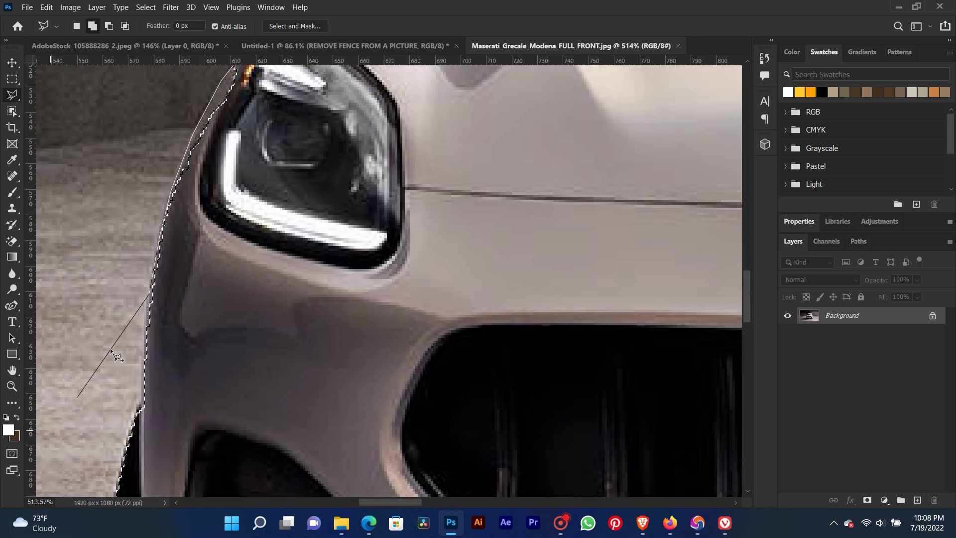
pyautogui.click(139, 408)
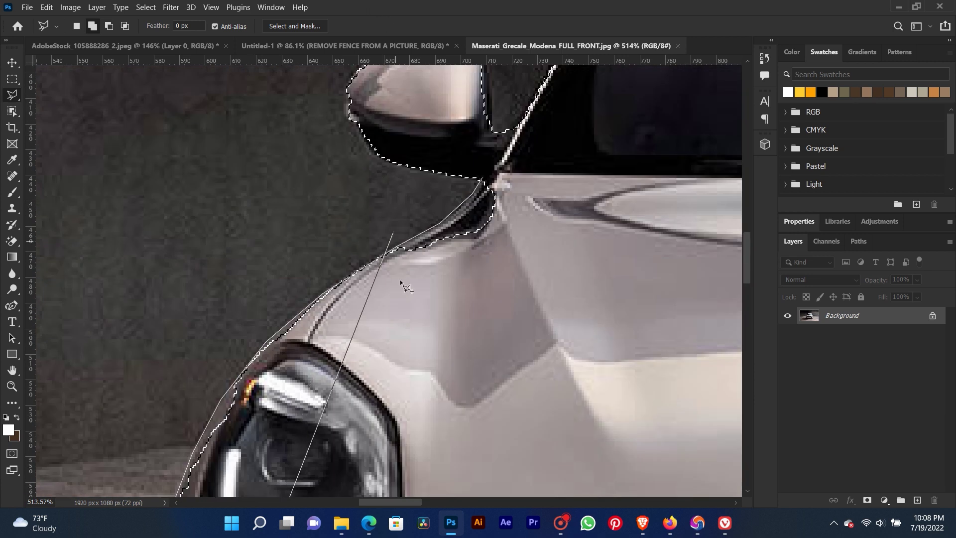
pyautogui.click(401, 297)
pyautogui.click(441, 282)
pyautogui.click(499, 245)
pyautogui.click(529, 178)
pyautogui.doubleClick(493, 157)
# - Copy the selected car from the background onto its own new layer
pyautogui.scroll(-12, 442, 288)
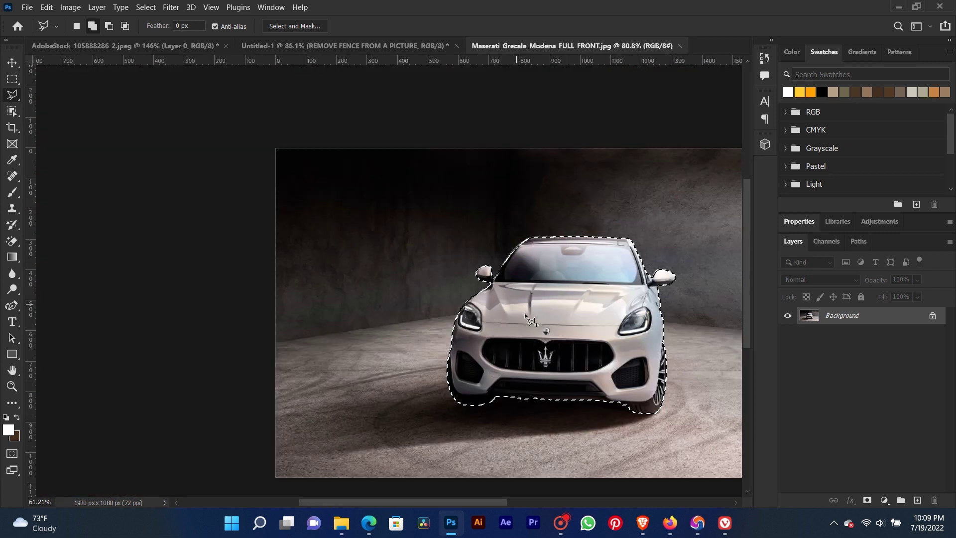
pyautogui.moveTo(520, 331)
pyautogui.mouseDown()
pyautogui.moveTo(454, 308)
pyautogui.moveTo(419, 325)
pyautogui.moveTo(432, 335)
pyautogui.mouseUp()
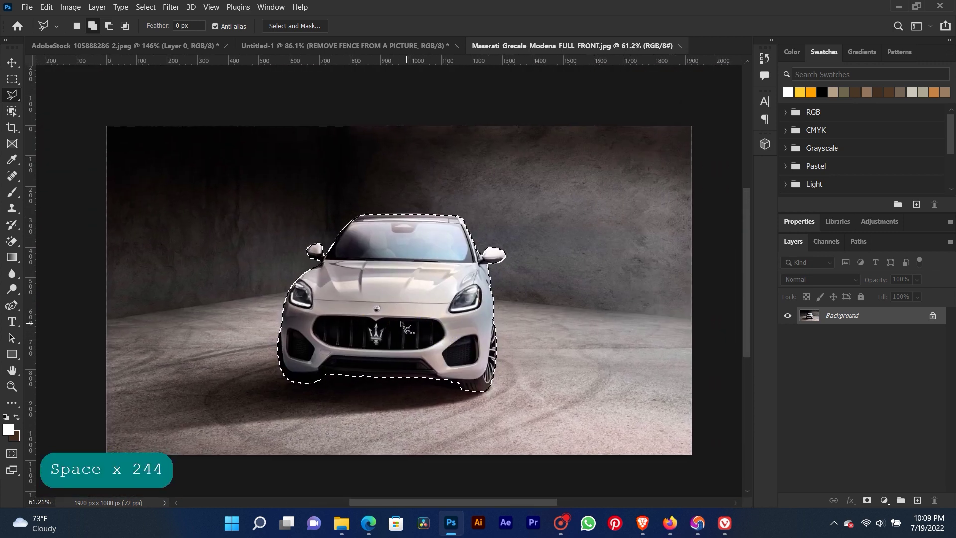
pyautogui.scroll(-2, 402, 324)
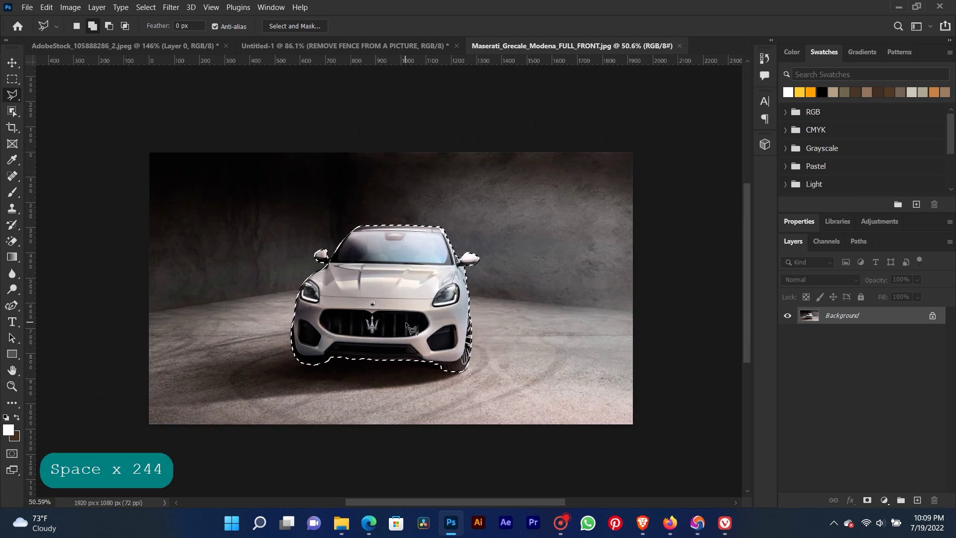
pyautogui.scroll(1, 407, 326)
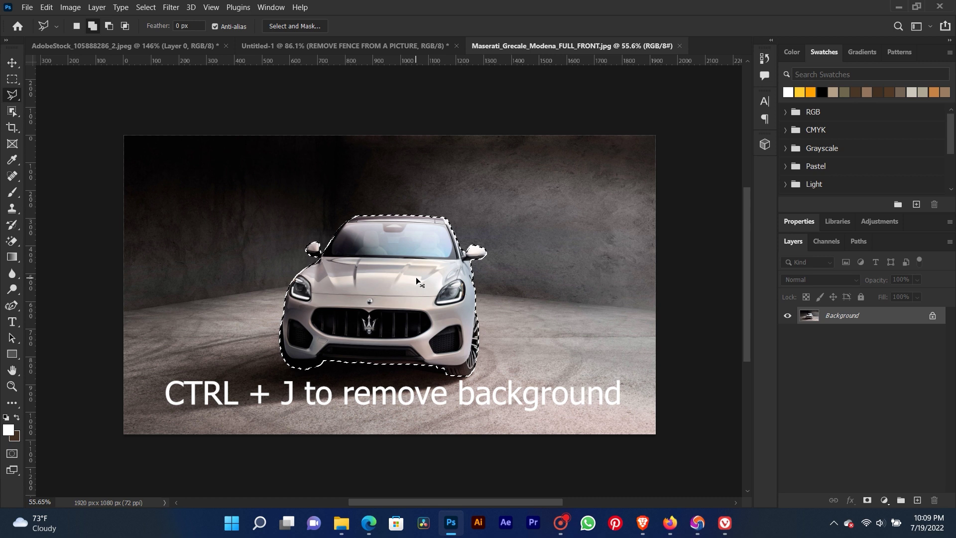
pyautogui.hotkey('ctrl', 'j')
pyautogui.press('ctrl')
pyautogui.press('ctrl')
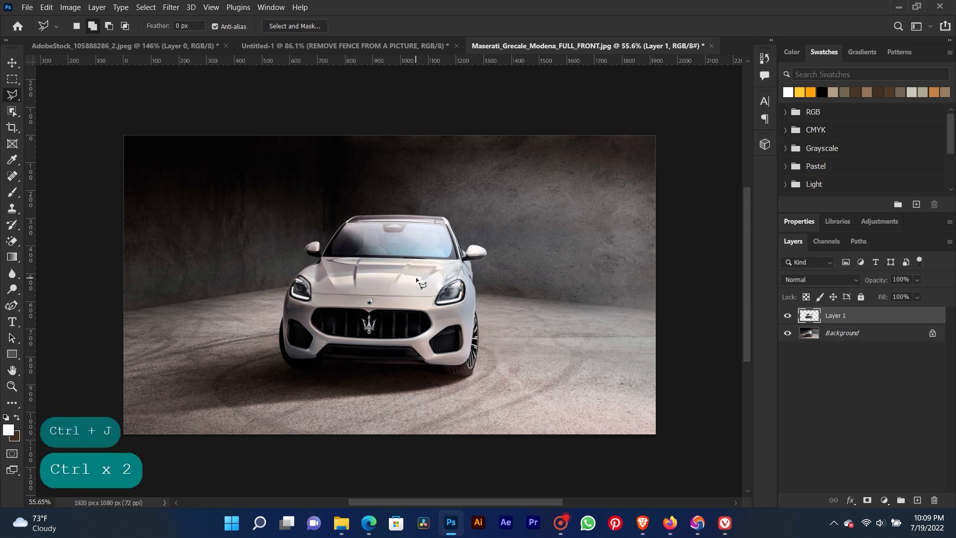
# - Add the text LUXURY in capitals on a new text layer directly above the Background layer
pyautogui.scroll(1, 387, 301)
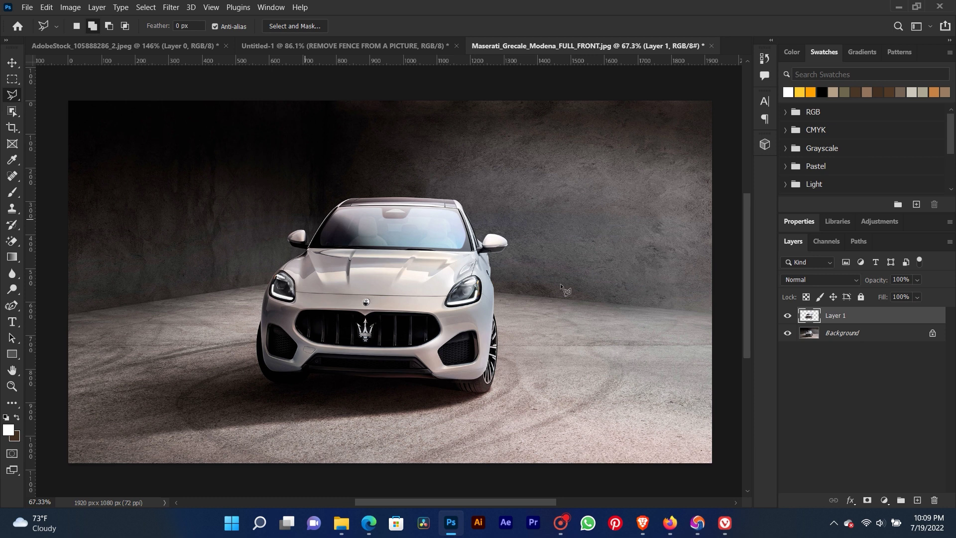
pyautogui.click(881, 335)
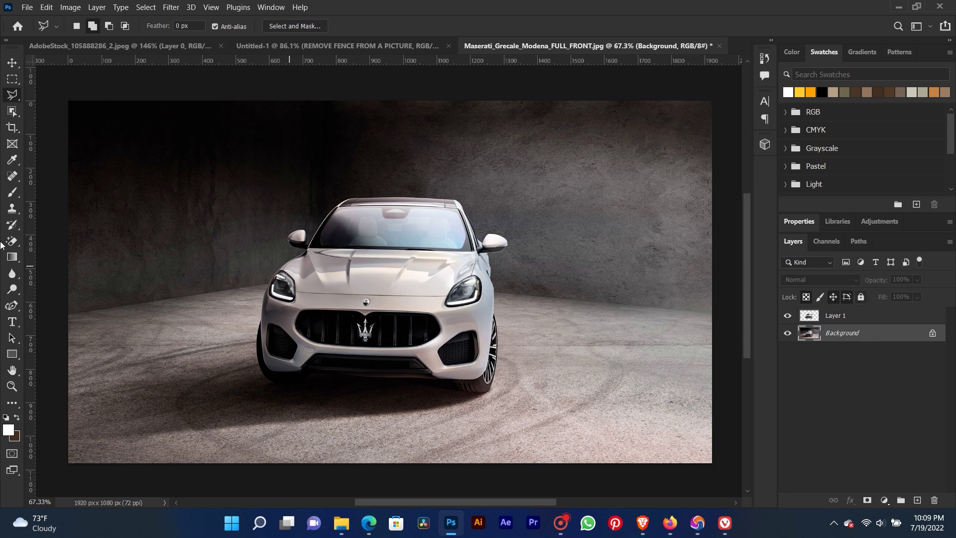
pyautogui.click(13, 323)
pyautogui.click(175, 234)
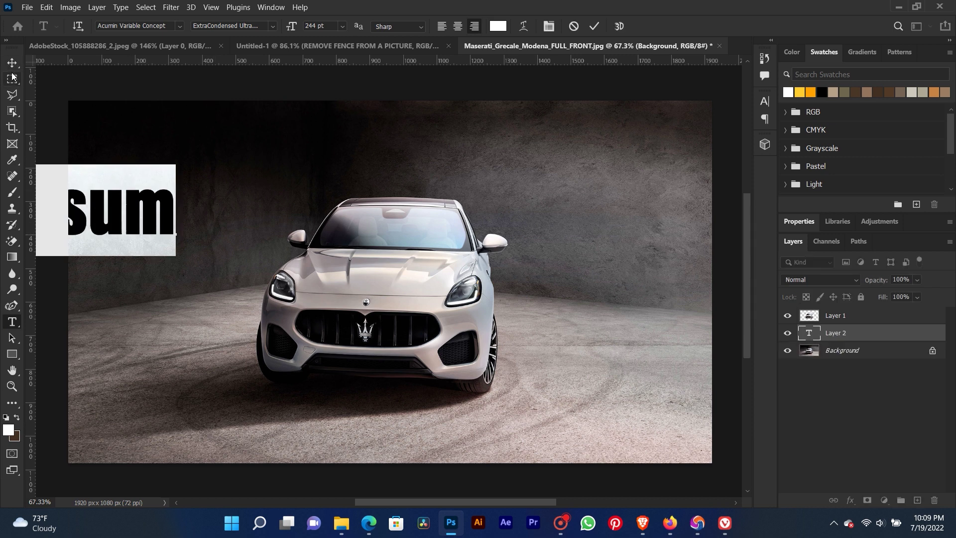
pyautogui.write('lu')
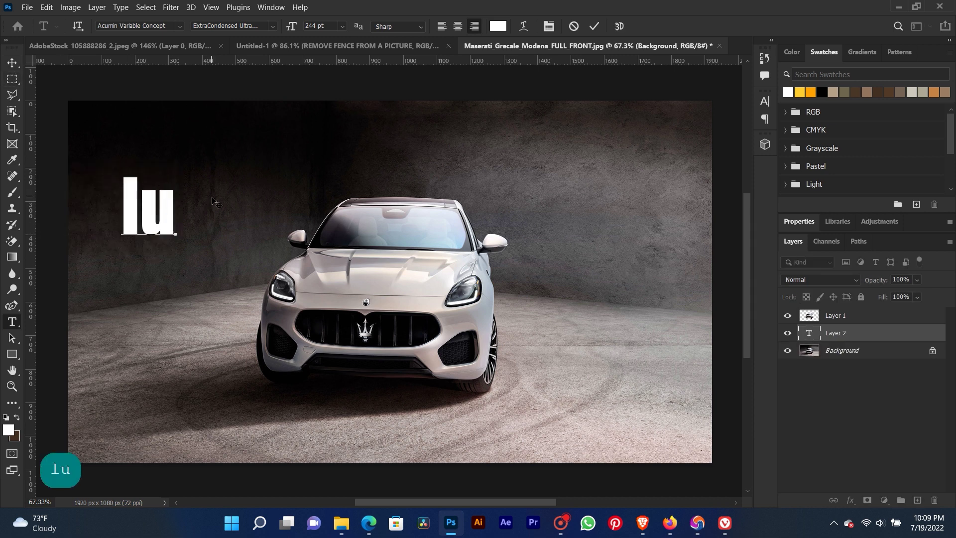
pyautogui.press('BackSpace')
pyautogui.press('capslock')
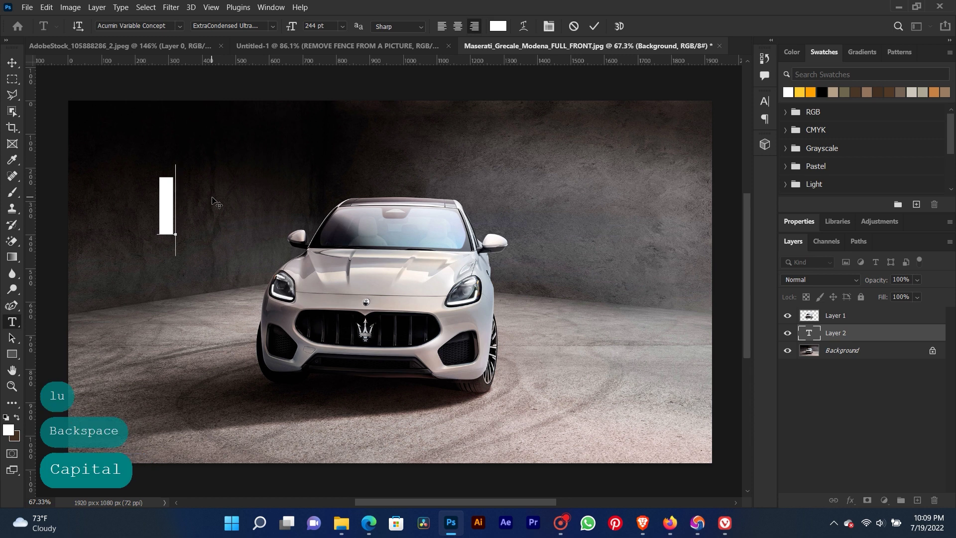
pyautogui.write('U')
pyautogui.press('BackSpace')
pyautogui.press('BackSpace')
pyautogui.write('L')
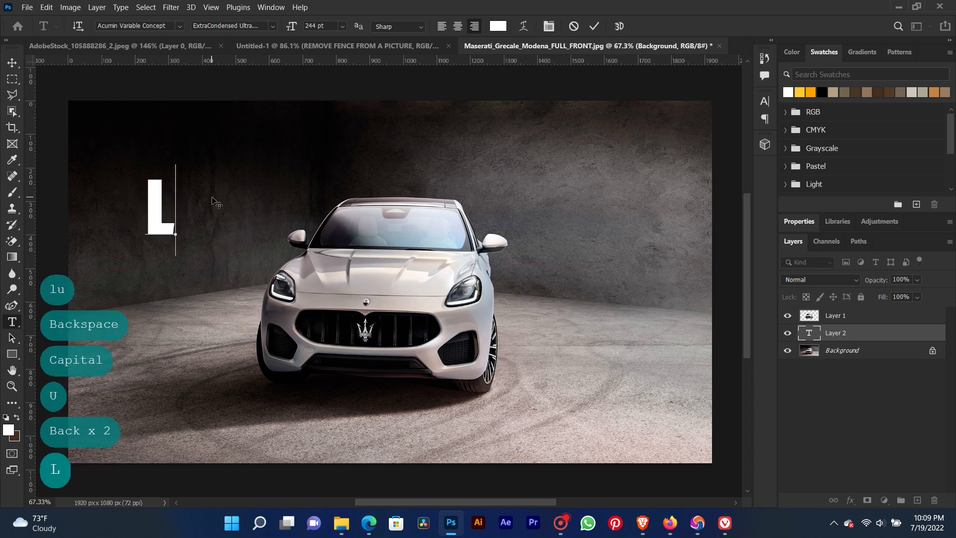
pyautogui.write('UX')
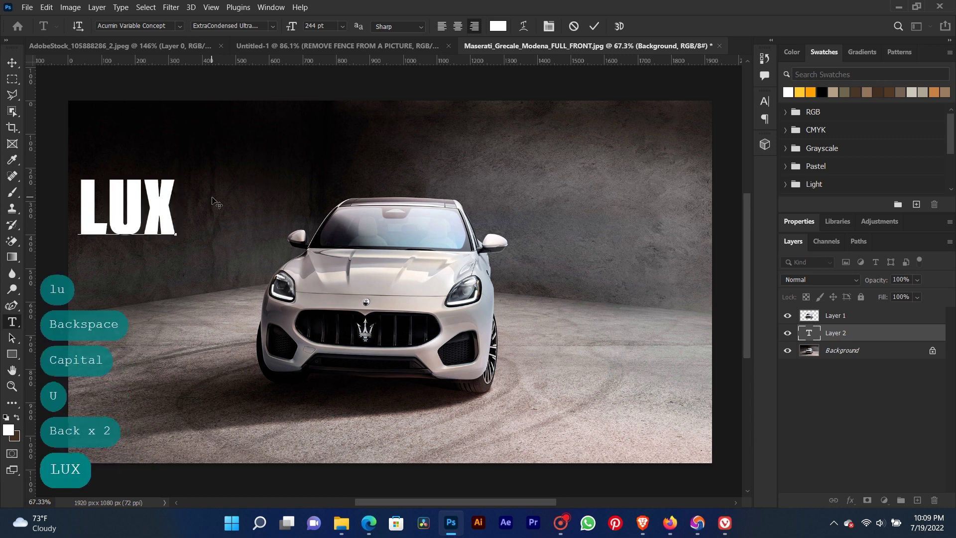
pyautogui.write('URY')
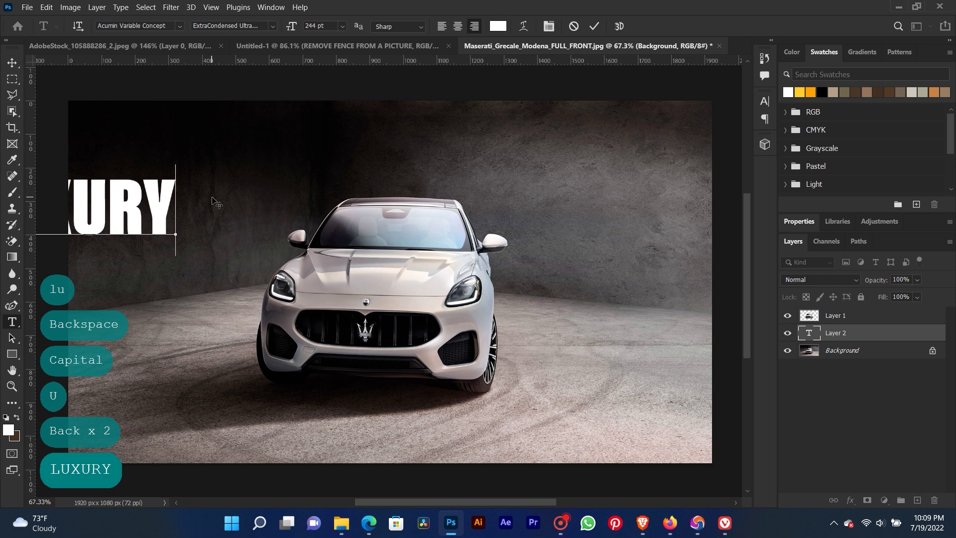
# - Move the LUXURY text behind the car and scale it proportionally to about 244%, filling the wall above the ground
pyautogui.click(13, 62)
pyautogui.rightClick(156, 206)
pyautogui.click(175, 212)
pyautogui.moveTo(175, 210); pyautogui.dragTo(353, 194)
pyautogui.hotkey('ctrl', 't')
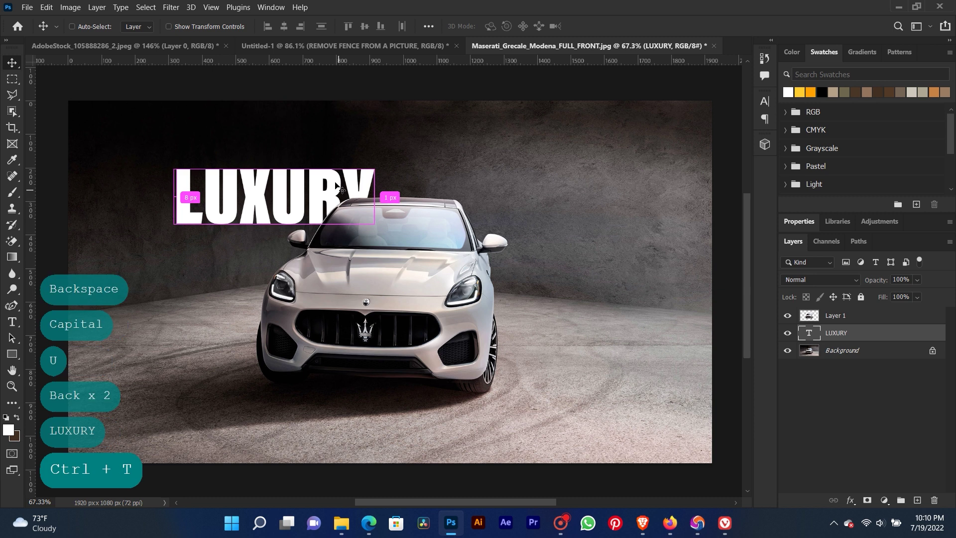
pyautogui.moveTo(373, 244); pyautogui.dragTo(679, 337)
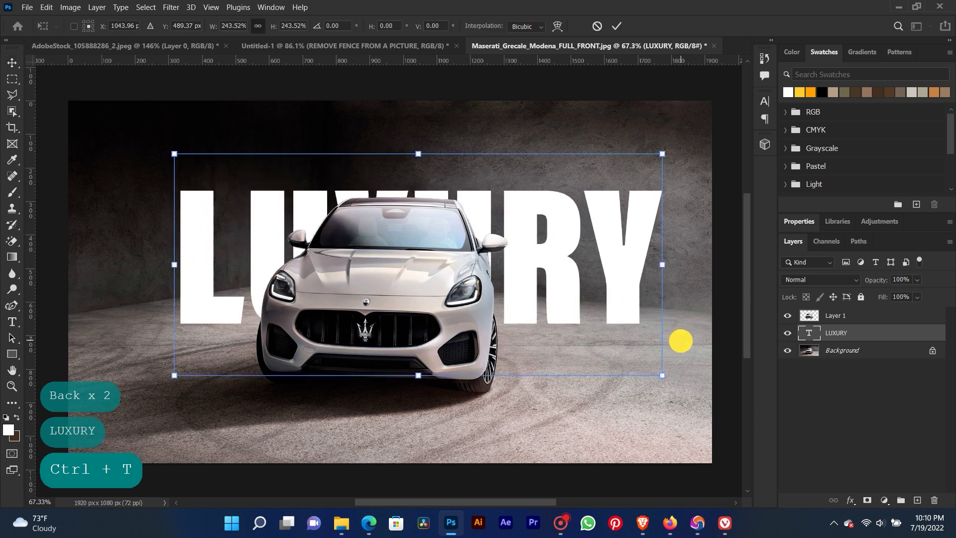
pyautogui.moveTo(606, 273); pyautogui.dragTo(603, 252)
pyautogui.scroll(-2, 572, 278)
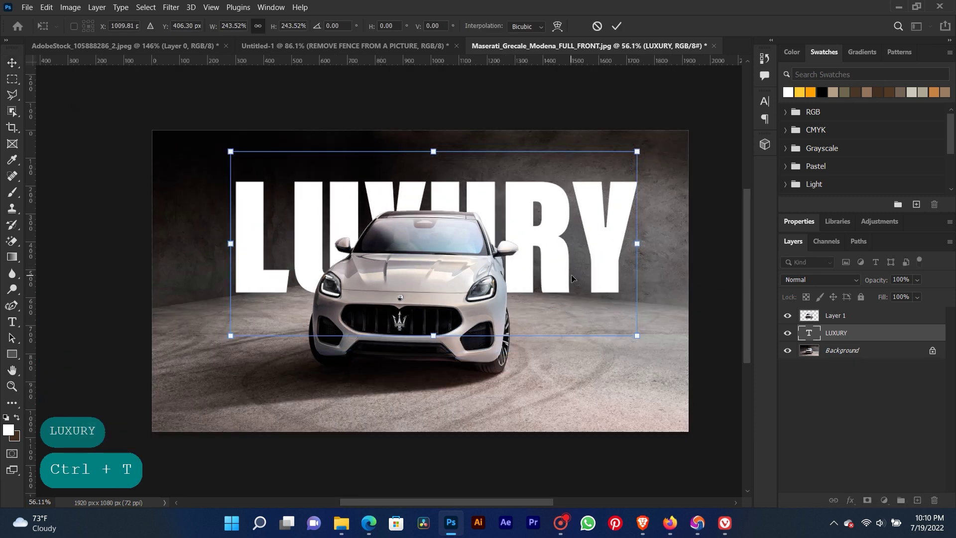
# - Tighten the tracking of all the letters in the LUXURY text
pyautogui.click(12, 322)
pyautogui.click(239, 252)
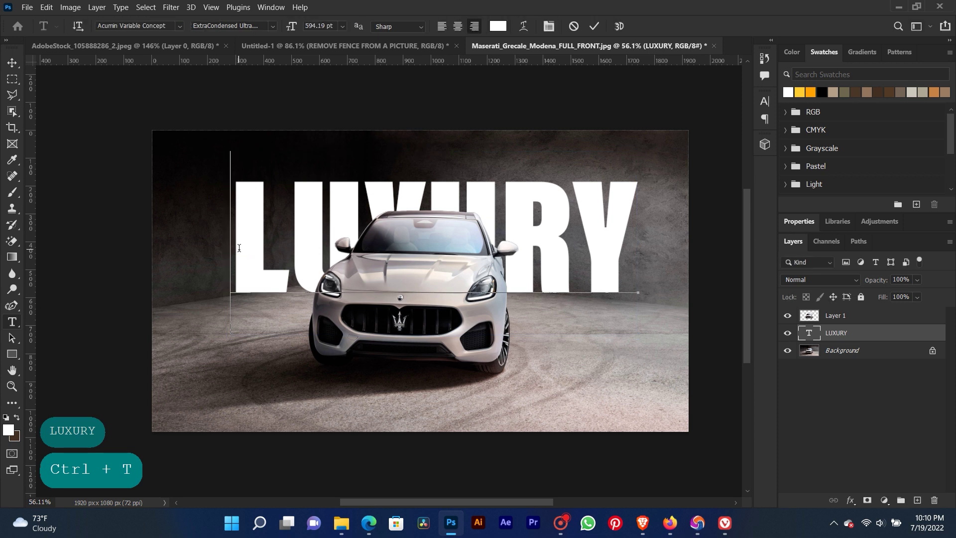
pyautogui.hotkey('ctrl', 'a')
pyautogui.click(549, 26)
pyautogui.moveTo(698, 145); pyautogui.dragTo(702, 146)
pyautogui.click(734, 97)
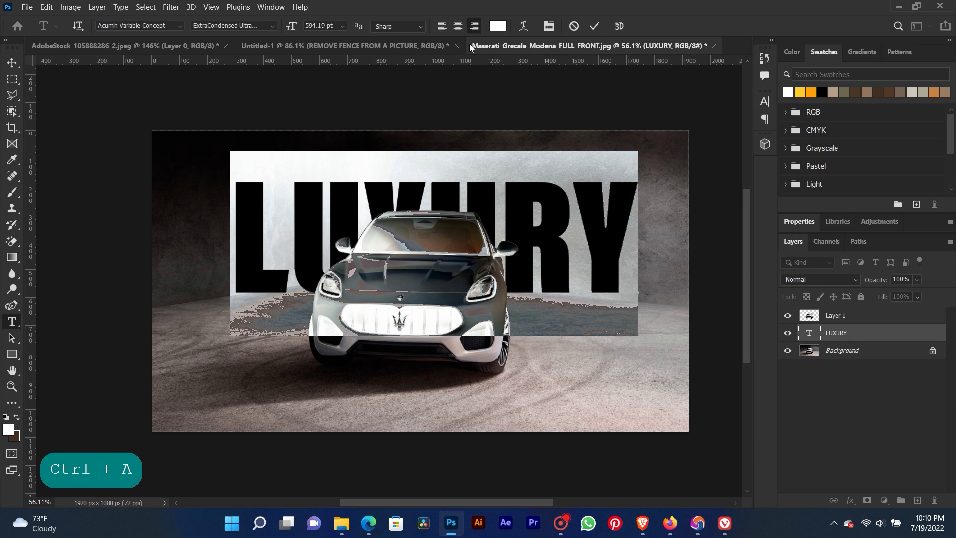
pyautogui.click(549, 25)
pyautogui.press('Down')
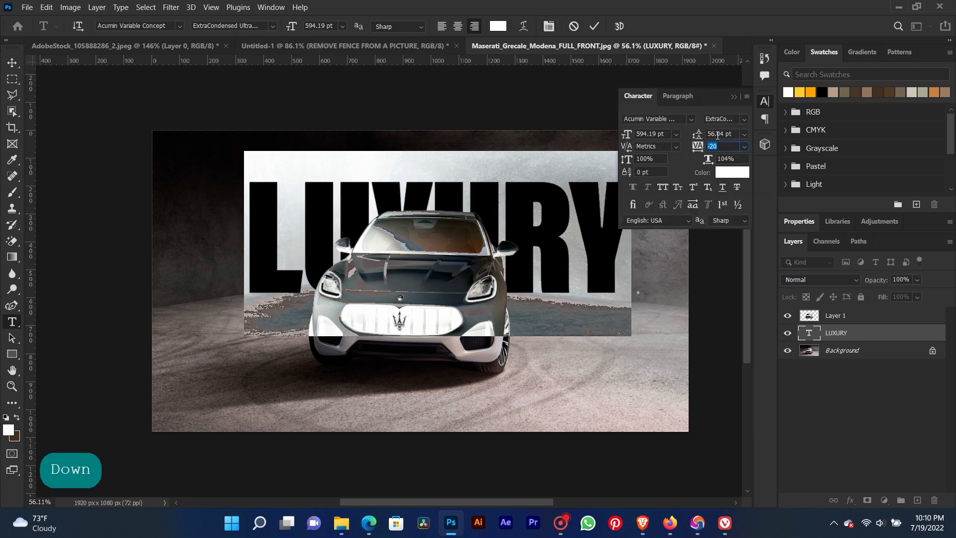
pyautogui.press('Down')
pyautogui.click(10, 65)
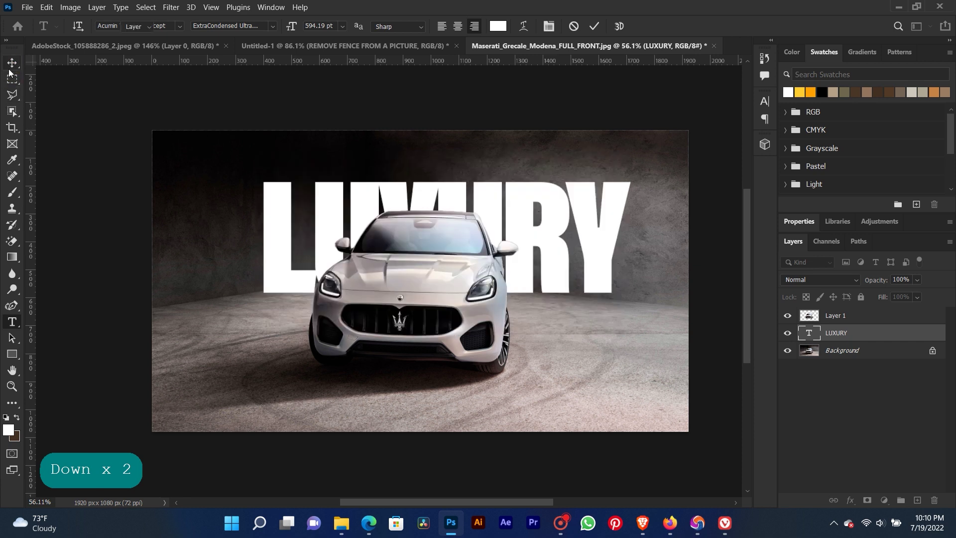
# - Enlarge the tightened LUXURY text proportionally until it spans most of the image width
pyautogui.hotkey('ctrl', 't')
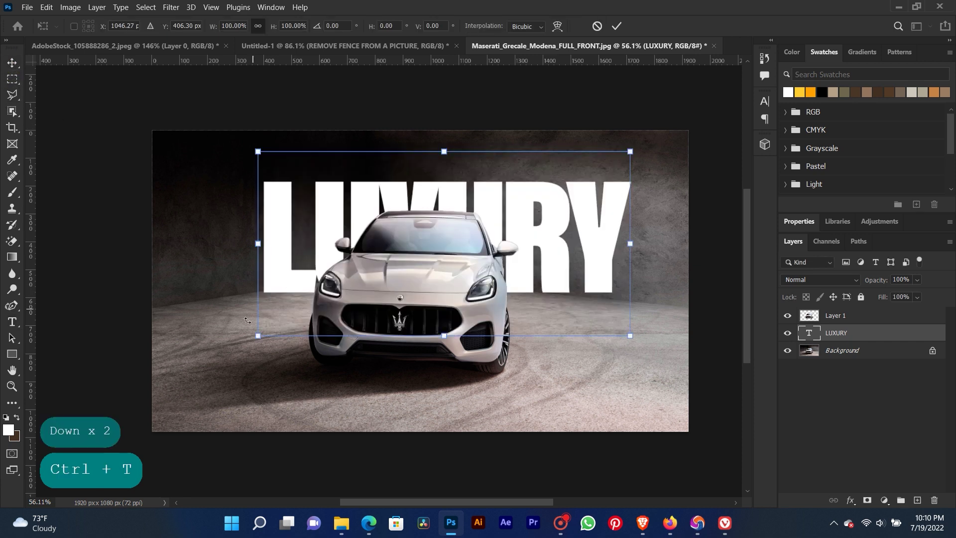
pyautogui.moveTo(259, 336)
pyautogui.mouseDown()
pyautogui.moveTo(201, 343)
pyautogui.moveTo(251, 339)
pyautogui.mouseUp()
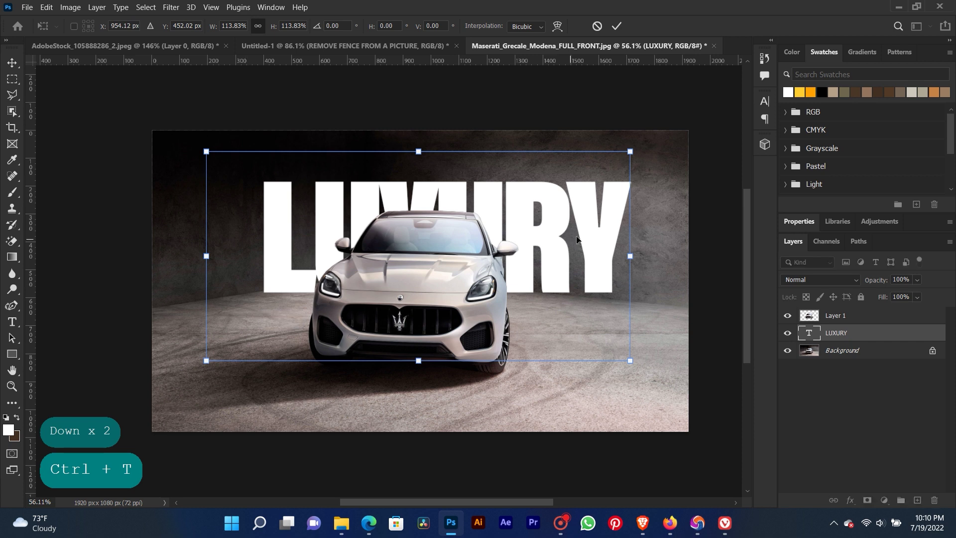
pyautogui.moveTo(632, 157); pyautogui.dragTo(663, 141)
pyautogui.press('Return')
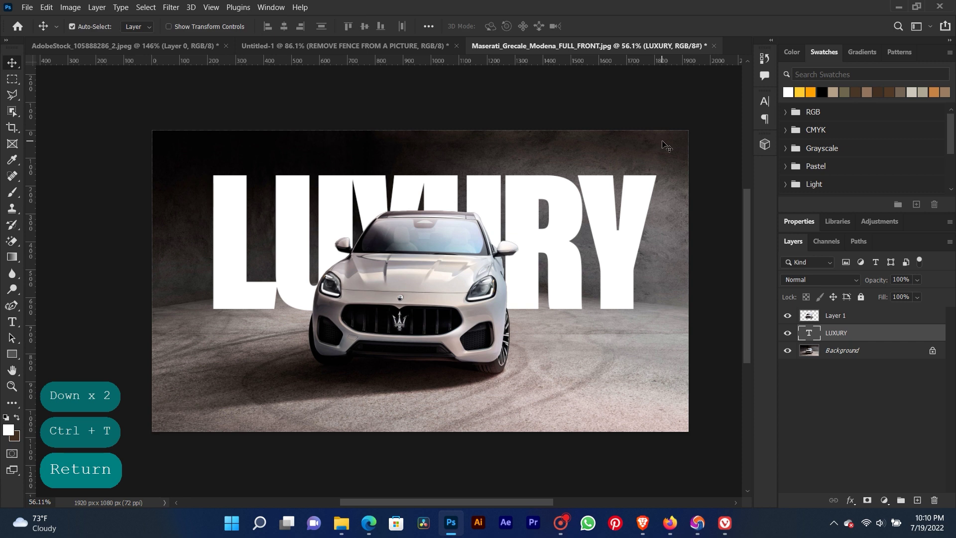
# - Center the LUXURY text horizontally on the Background layer
pyautogui.keyDown('ctrl'); pyautogui.click(847, 351); pyautogui.keyUp('ctrl')
pyautogui.click(283, 27)
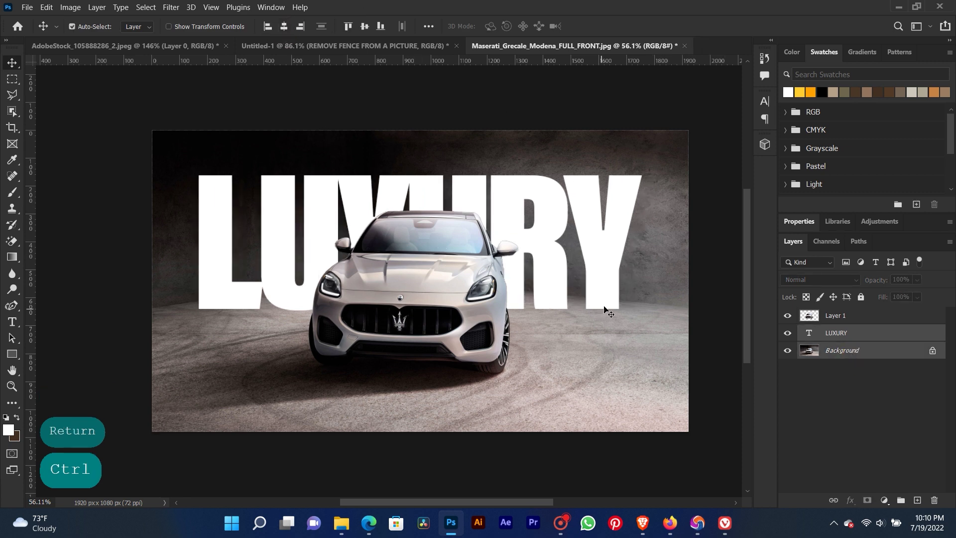
pyautogui.click(849, 334)
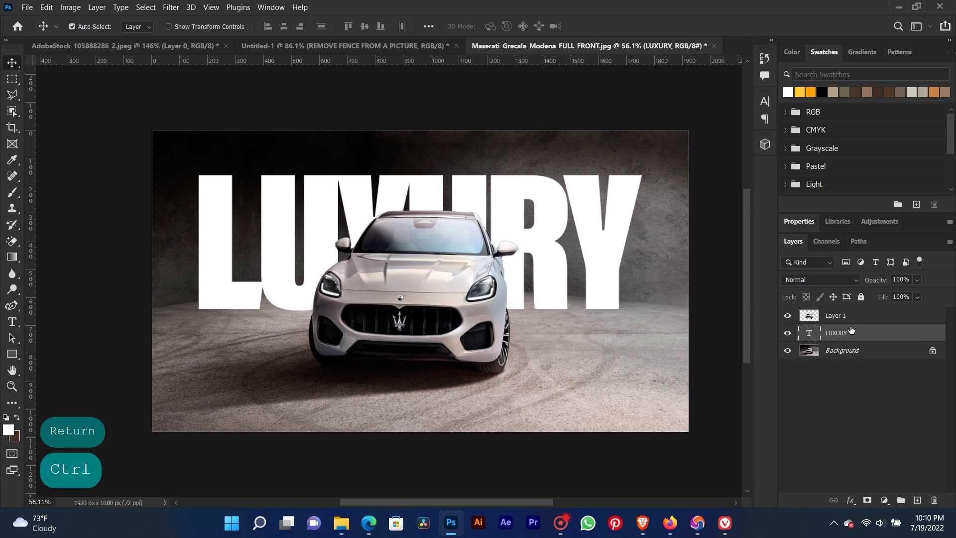
# - Add a layer mask to the car layer, Layer 1, with black as the foreground color
pyautogui.click(851, 325)
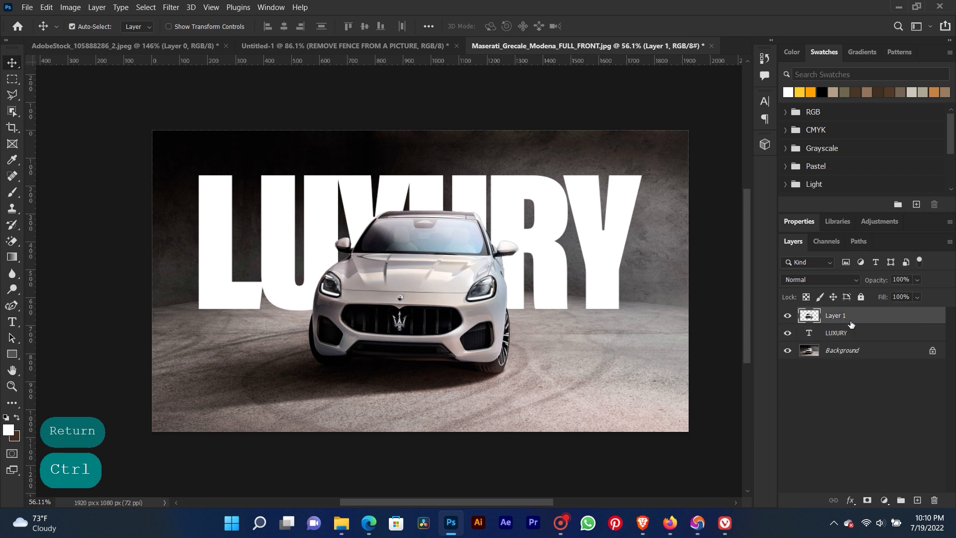
pyautogui.click(867, 500)
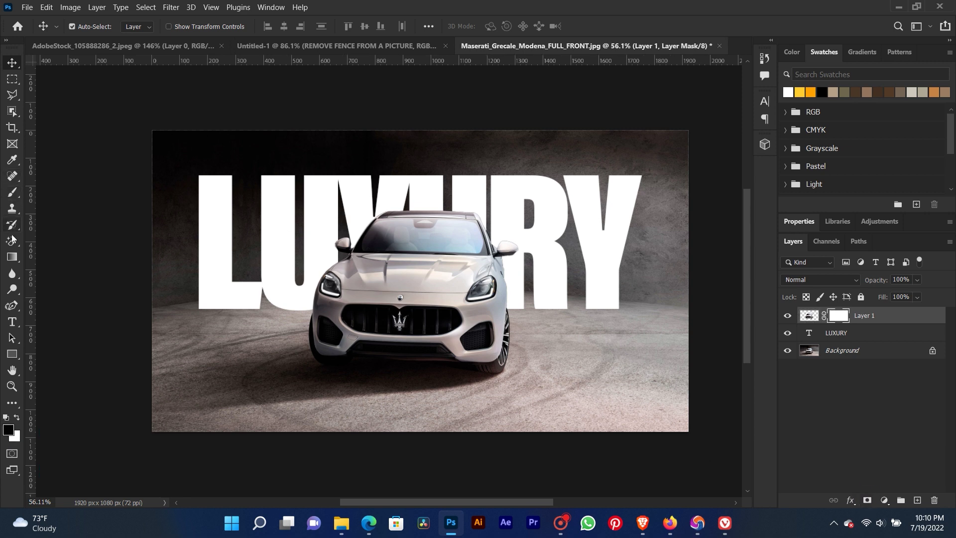
pyautogui.click(17, 418)
pyautogui.click(16, 418)
# - Paint black with the Brush on the car's mask to reveal the text through the small rear window in the windshield's middle
pyautogui.press('j')
pyautogui.click(13, 192)
pyautogui.click(54, 192)
pyautogui.scroll(5, 407, 253)
pyautogui.scroll(2, 407, 252)
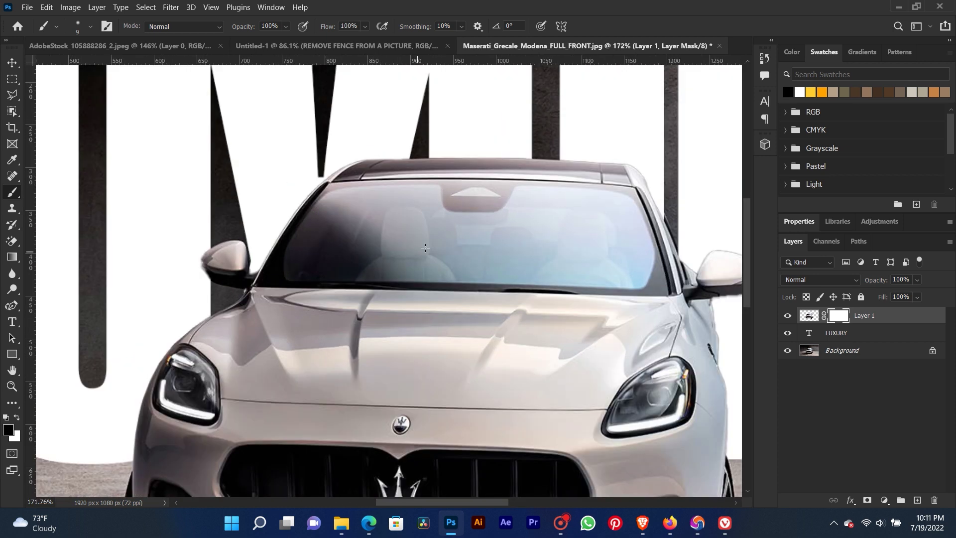
pyautogui.scroll(2, 475, 237)
pyautogui.press('capslock')
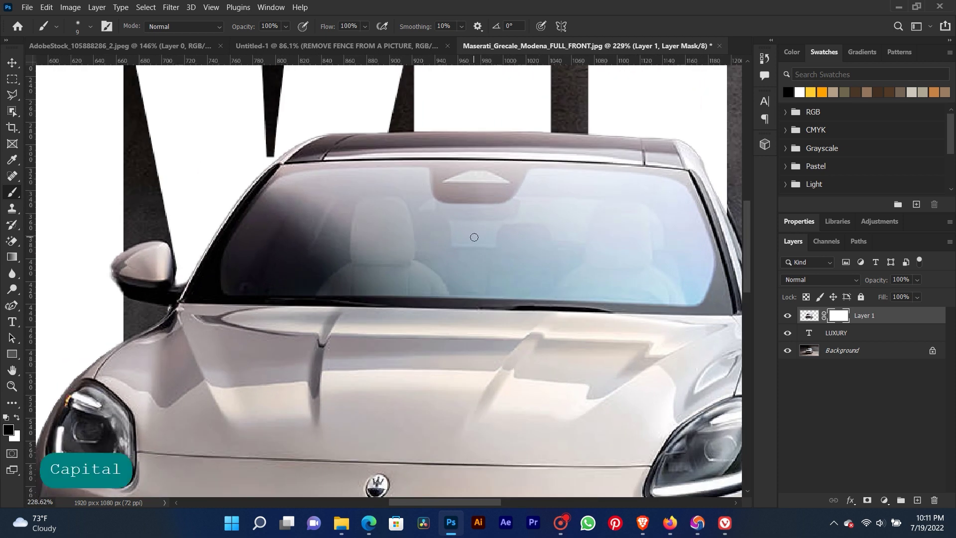
pyautogui.scroll(2, 466, 235)
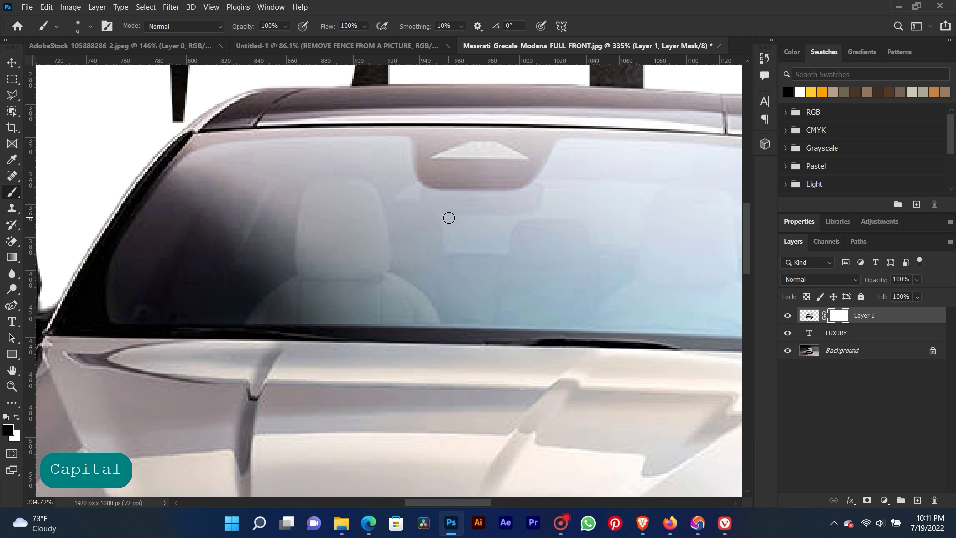
pyautogui.moveTo(448, 218)
pyautogui.mouseDown()
pyautogui.moveTo(514, 218)
pyautogui.moveTo(445, 219)
pyautogui.moveTo(511, 221)
pyautogui.moveTo(506, 249)
pyautogui.moveTo(450, 251)
pyautogui.moveTo(445, 228)
pyautogui.moveTo(494, 239)
pyautogui.moveTo(494, 231)
pyautogui.moveTo(457, 235)
pyautogui.moveTo(489, 242)
pyautogui.moveTo(500, 234)
pyautogui.moveTo(462, 235)
pyautogui.moveTo(461, 244)
pyautogui.moveTo(473, 235)
pyautogui.moveTo(446, 223)
pyautogui.mouseUp()
pyautogui.hotkey('ctrl', 'z')
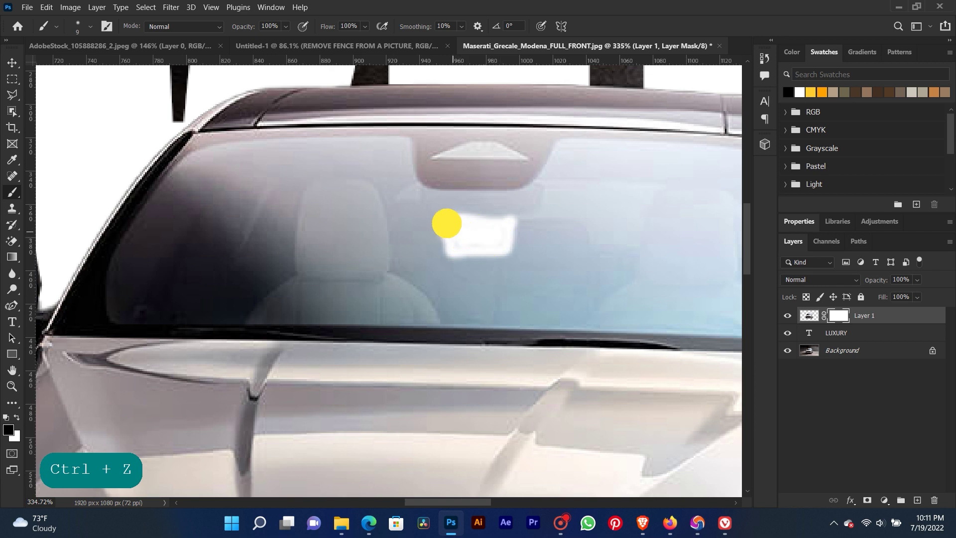
# - Mask out the remaining see-through windshield areas beside the rear-view mirror and around the seats so the text shows through
pyautogui.moveTo(548, 184)
pyautogui.mouseDown()
pyautogui.moveTo(541, 212)
pyautogui.moveTo(520, 213)
pyautogui.moveTo(567, 214)
pyautogui.moveTo(592, 245)
pyautogui.mouseUp()
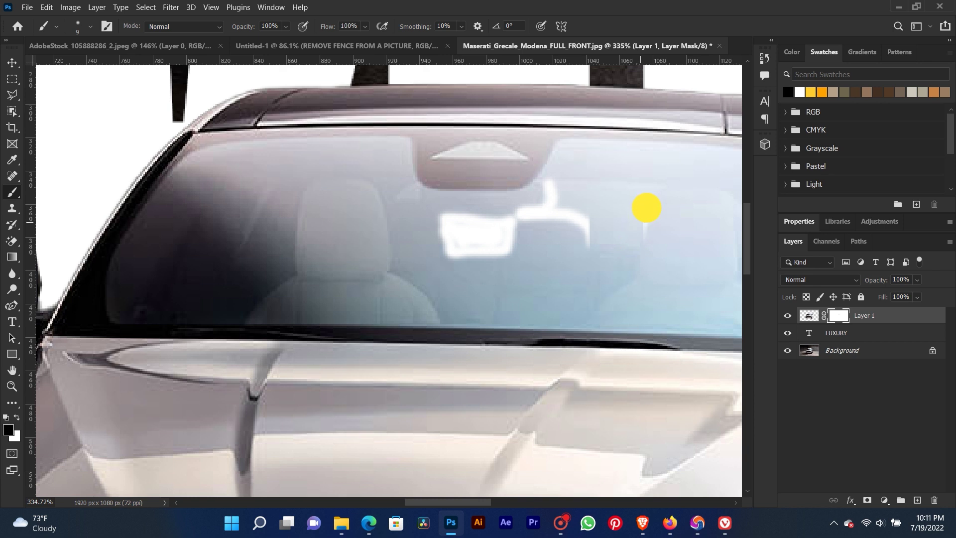
pyautogui.click(643, 207)
pyautogui.moveTo(642, 186); pyautogui.dragTo(646, 182)
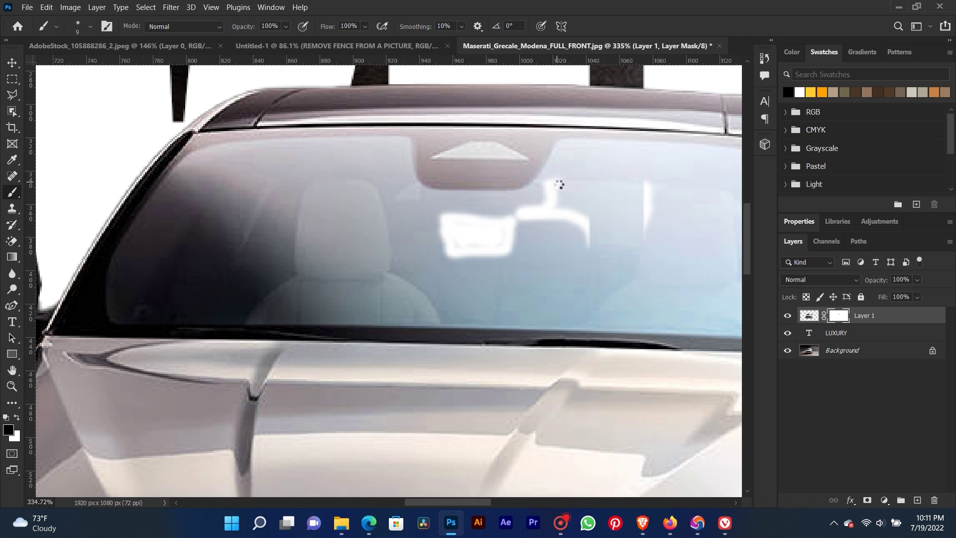
pyautogui.moveTo(620, 196); pyautogui.dragTo(632, 193)
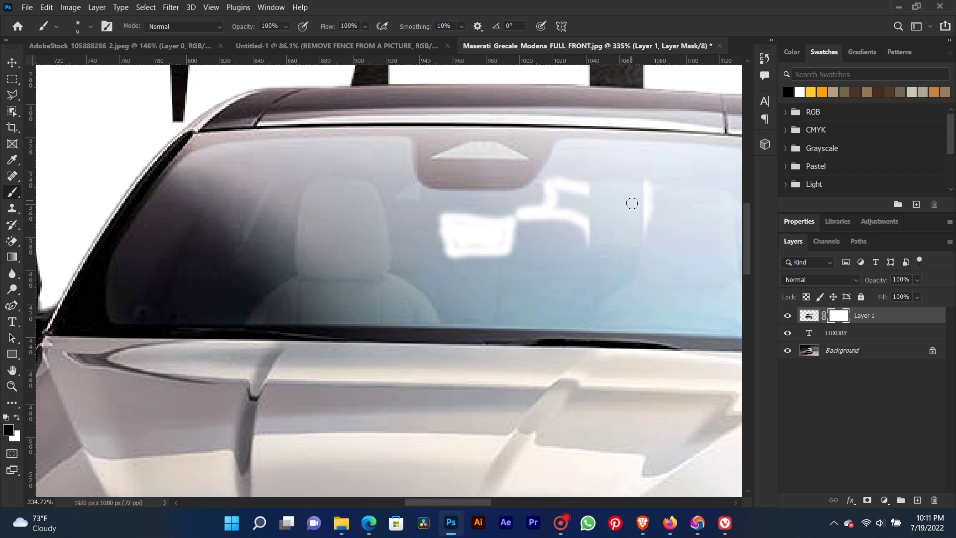
pyautogui.moveTo(580, 192)
pyautogui.mouseDown()
pyautogui.moveTo(590, 216)
pyautogui.moveTo(558, 193)
pyautogui.moveTo(573, 202)
pyautogui.moveTo(559, 207)
pyautogui.moveTo(559, 196)
pyautogui.moveTo(587, 180)
pyautogui.mouseUp()
pyautogui.moveTo(657, 200); pyautogui.dragTo(646, 243)
pyautogui.moveTo(580, 185); pyautogui.dragTo(558, 187)
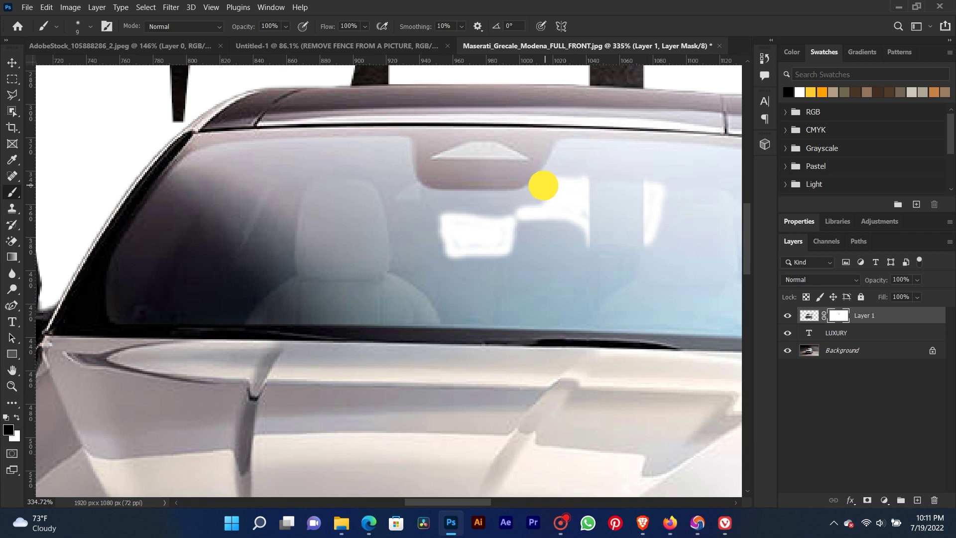
pyautogui.moveTo(543, 185); pyautogui.dragTo(542, 186)
pyautogui.moveTo(272, 183); pyautogui.dragTo(244, 241)
# - Shift the LUXURY text right behind the car, up to the image's right edge
pyautogui.scroll(-8, 243, 241)
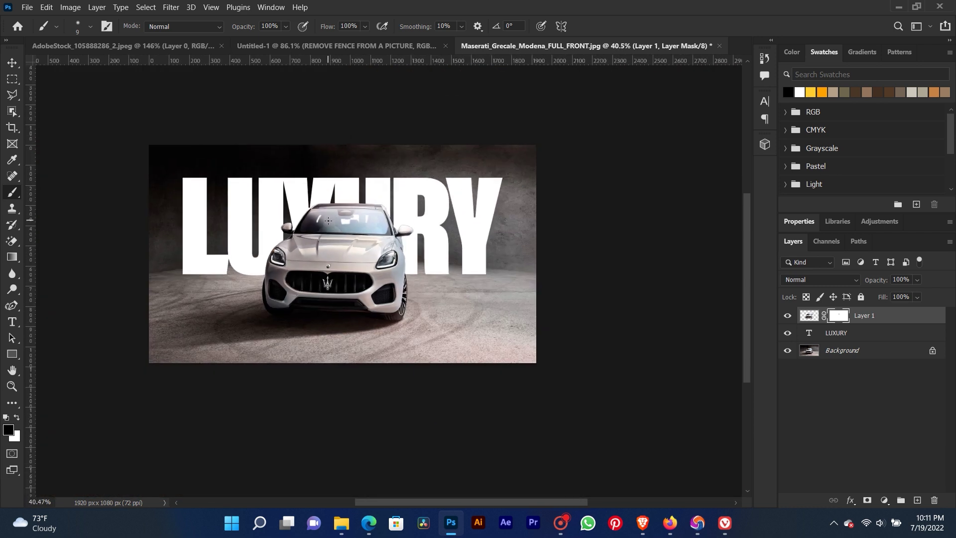
pyautogui.scroll(1, 355, 275)
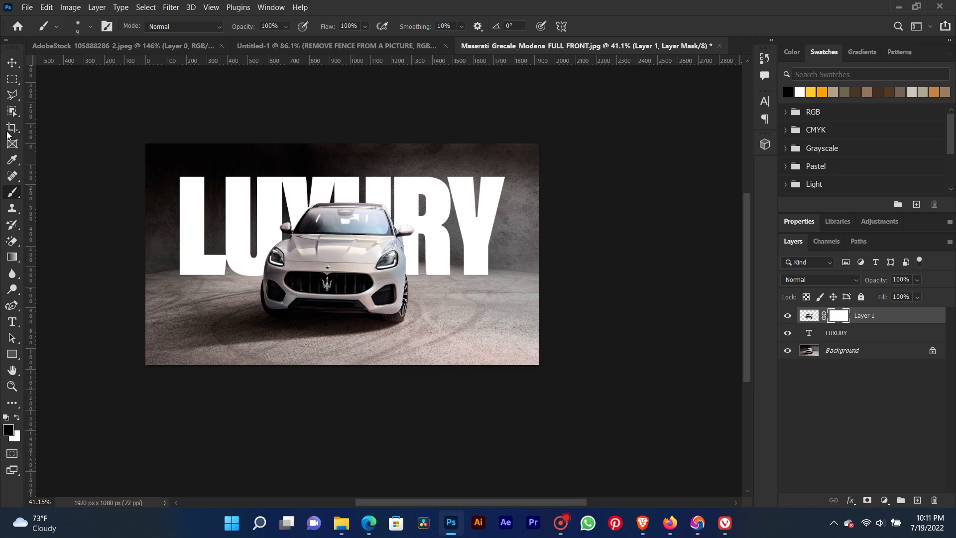
pyautogui.click(13, 62)
pyautogui.moveTo(194, 194); pyautogui.dragTo(225, 193)
pyautogui.scroll(-2, 439, 234)
pyautogui.scroll(2, 456, 267)
# - Apply a Gradient Overlay to the LUXURY text using the second preset from the Oranges group
pyautogui.doubleClick(898, 333)
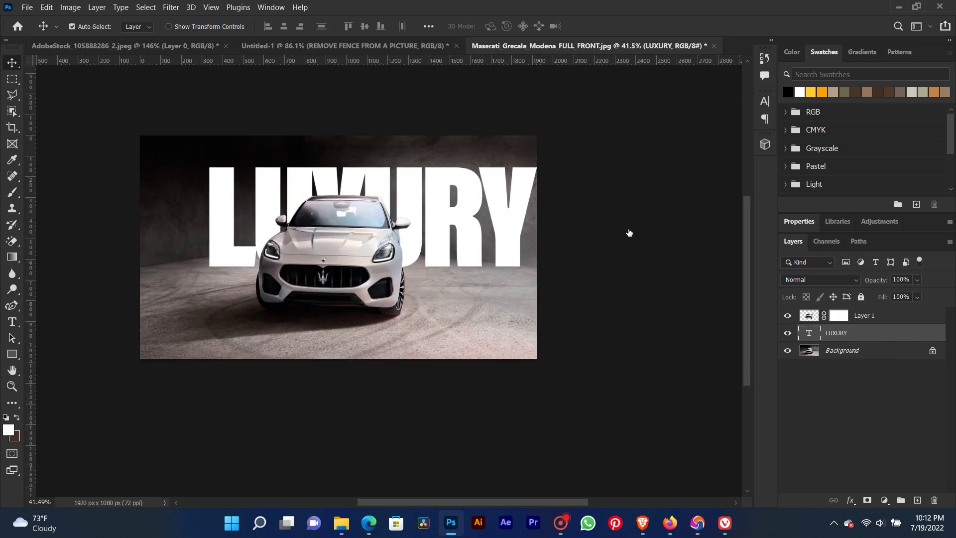
pyautogui.click(477, 305)
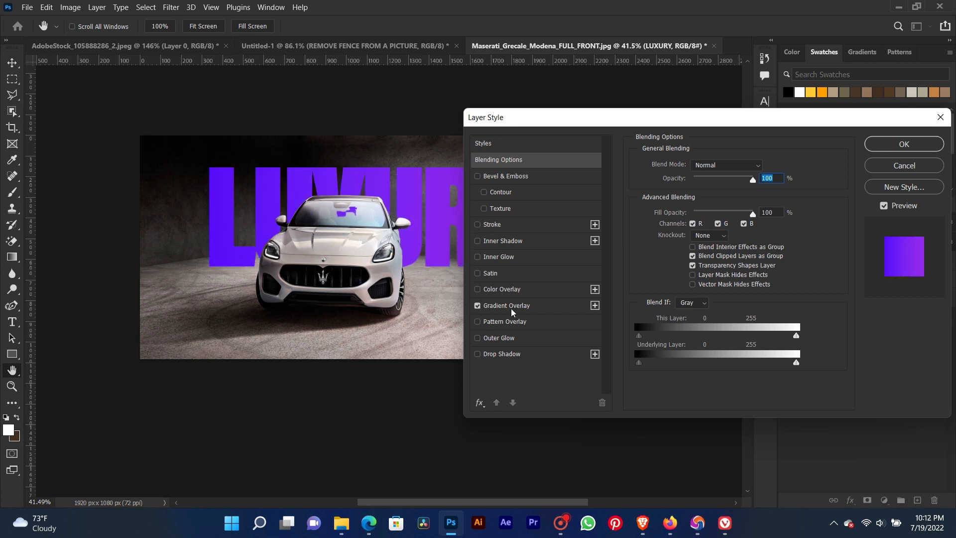
pyautogui.click(515, 309)
pyautogui.click(753, 196)
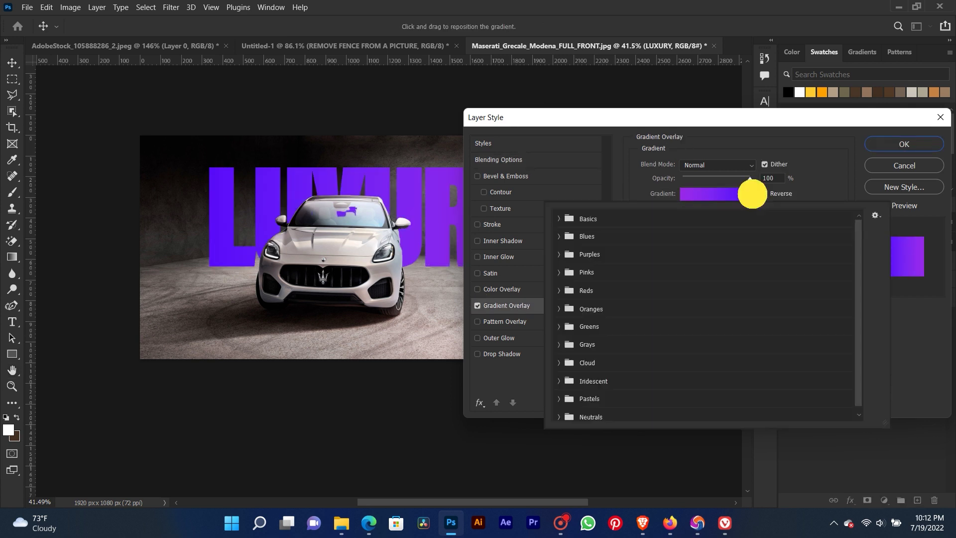
pyautogui.click(558, 310)
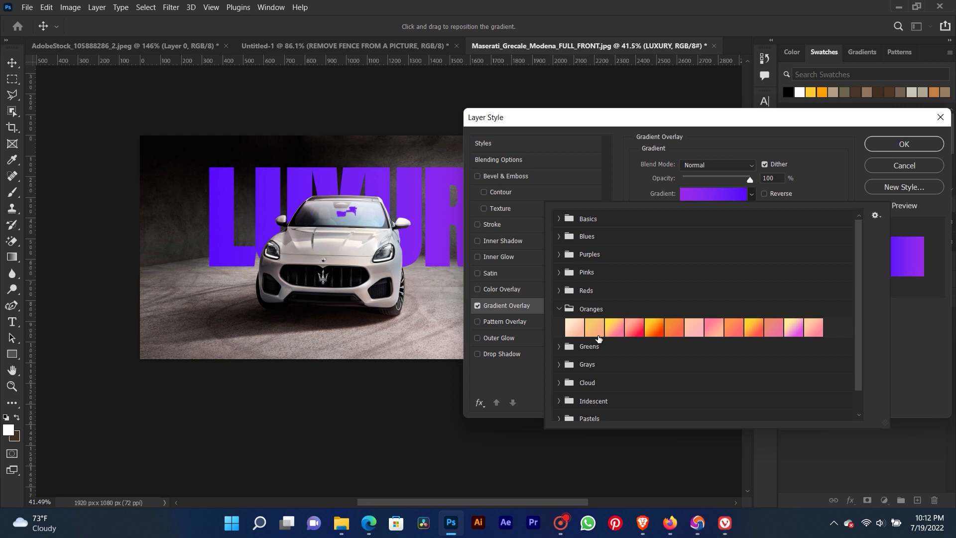
pyautogui.click(596, 329)
pyautogui.click(877, 149)
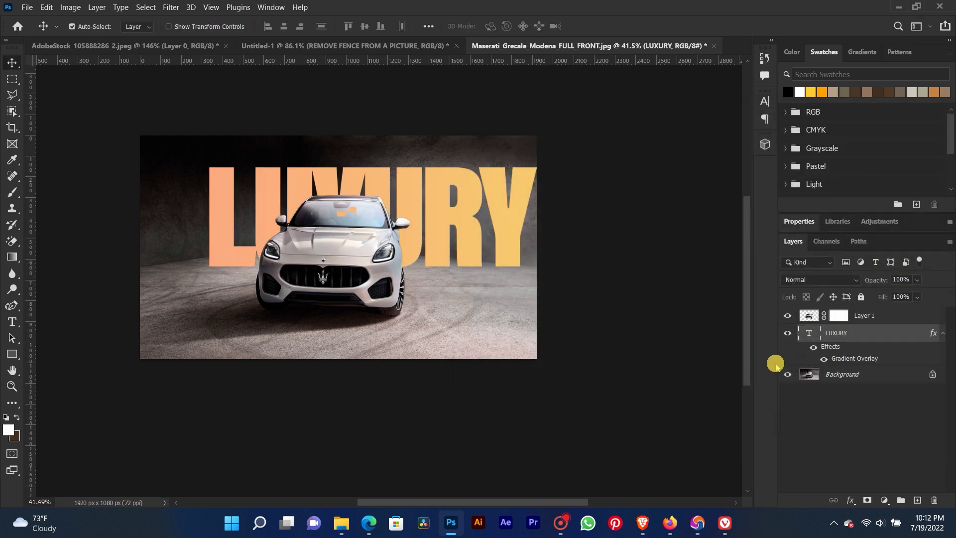
# - Hide the Gradient Overlay effect and move the LUXURY text back to roughly the middle of the image
pyautogui.click(824, 359)
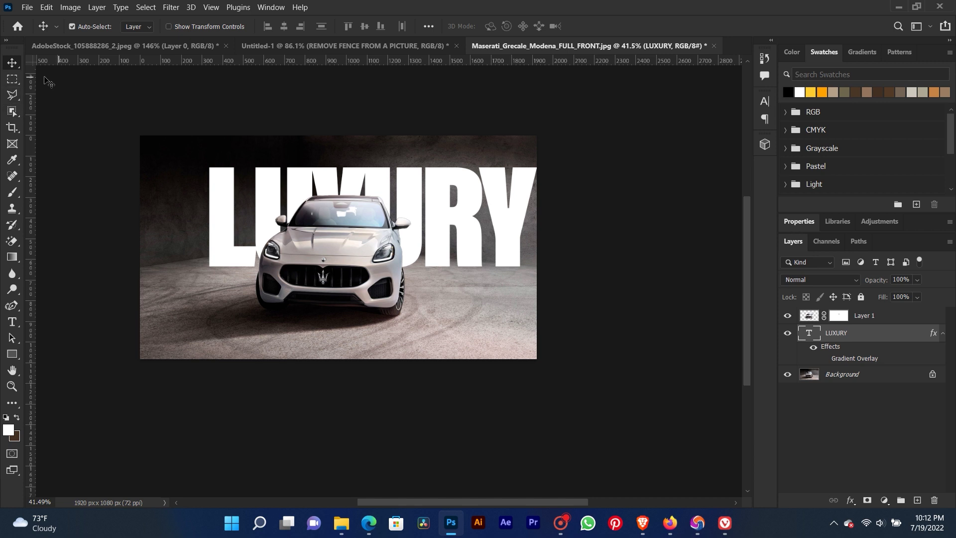
pyautogui.rightClick(219, 172)
pyautogui.click(227, 181)
pyautogui.moveTo(221, 180); pyautogui.dragTo(191, 193)
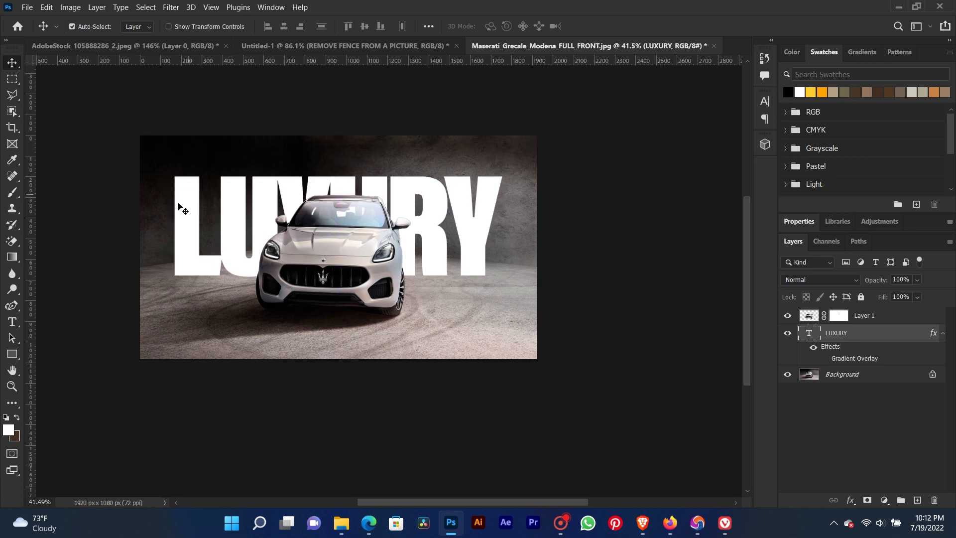
pyautogui.scroll(-3, 405, 354)
pyautogui.scroll(4, 393, 356)
pyautogui.press('space')
pyautogui.moveTo(319, 331); pyautogui.dragTo(393, 372)
pyautogui.click(564, 525)
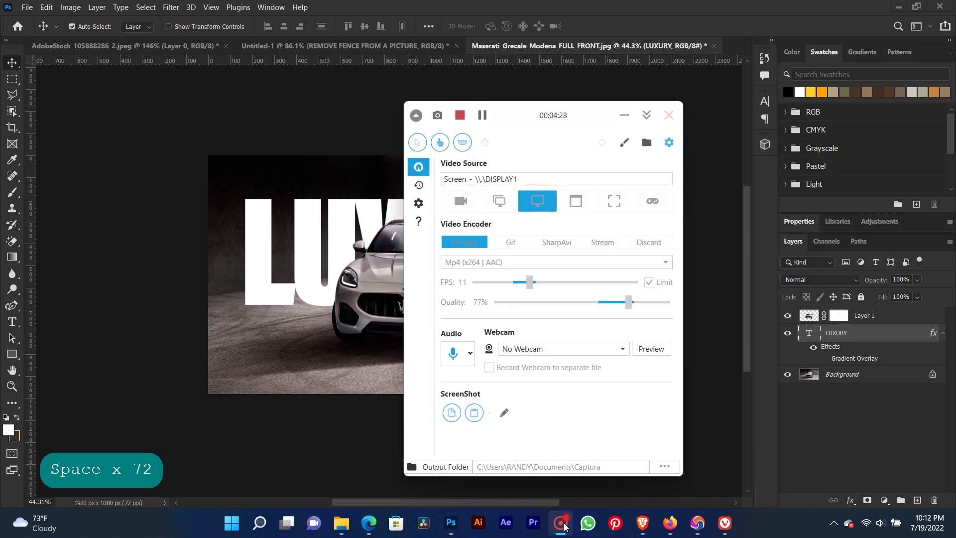
pyautogui.click(564, 526)
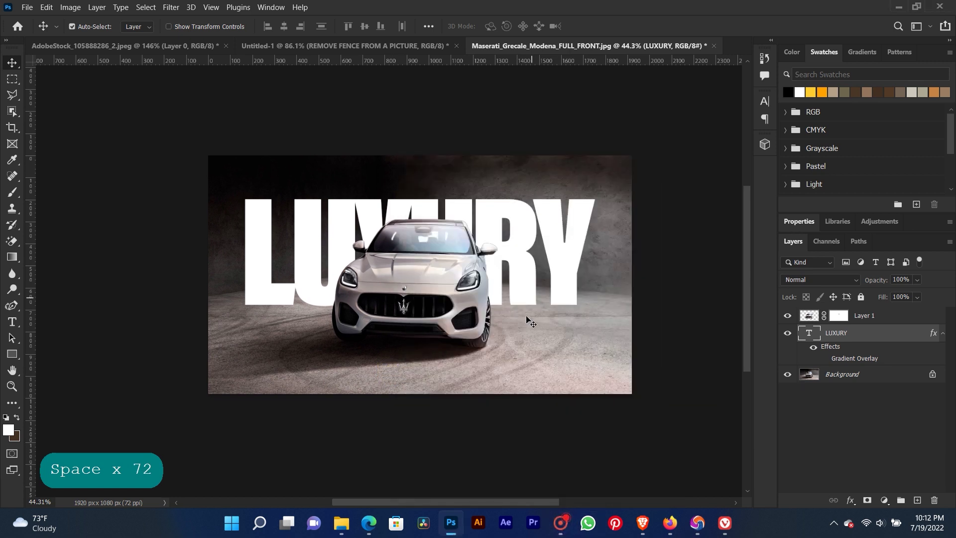
pyautogui.click(561, 524)
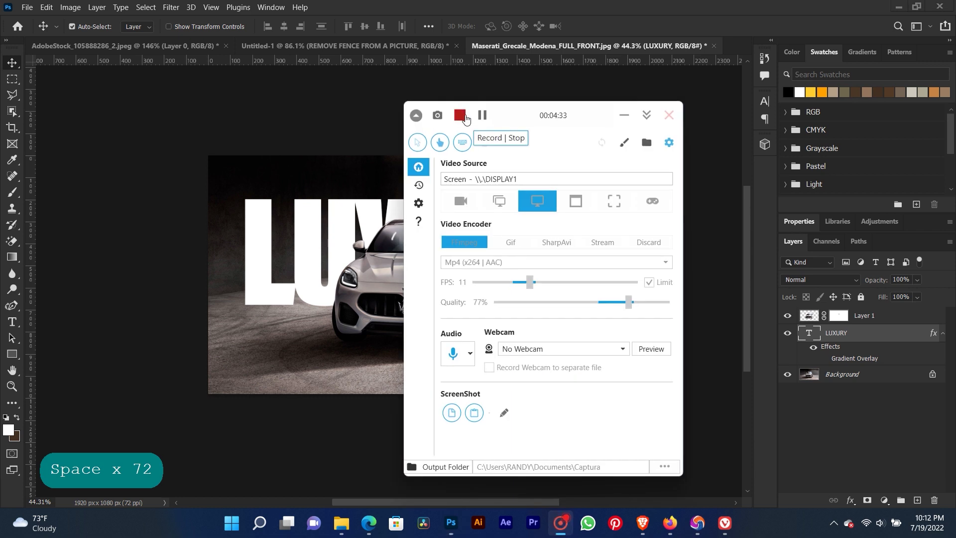
pyautogui.click(460, 115)
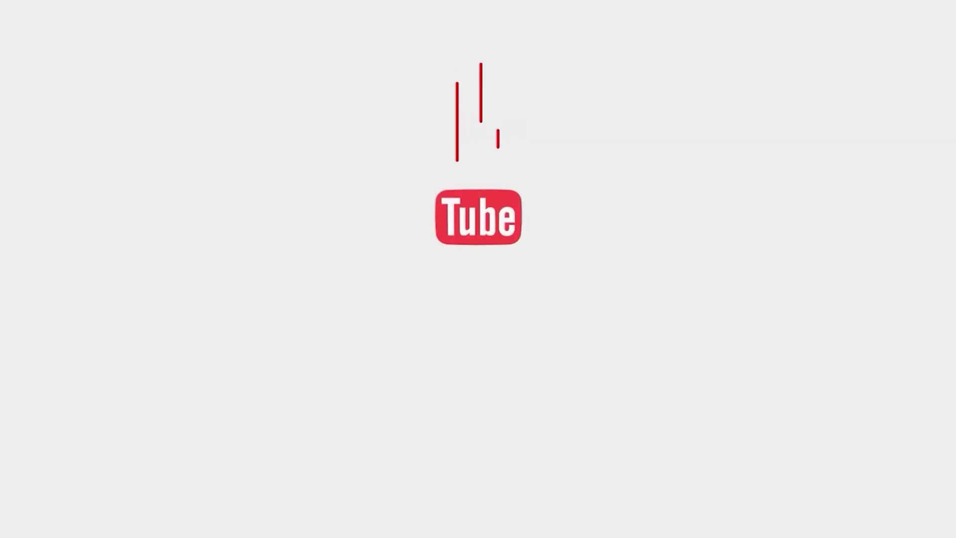